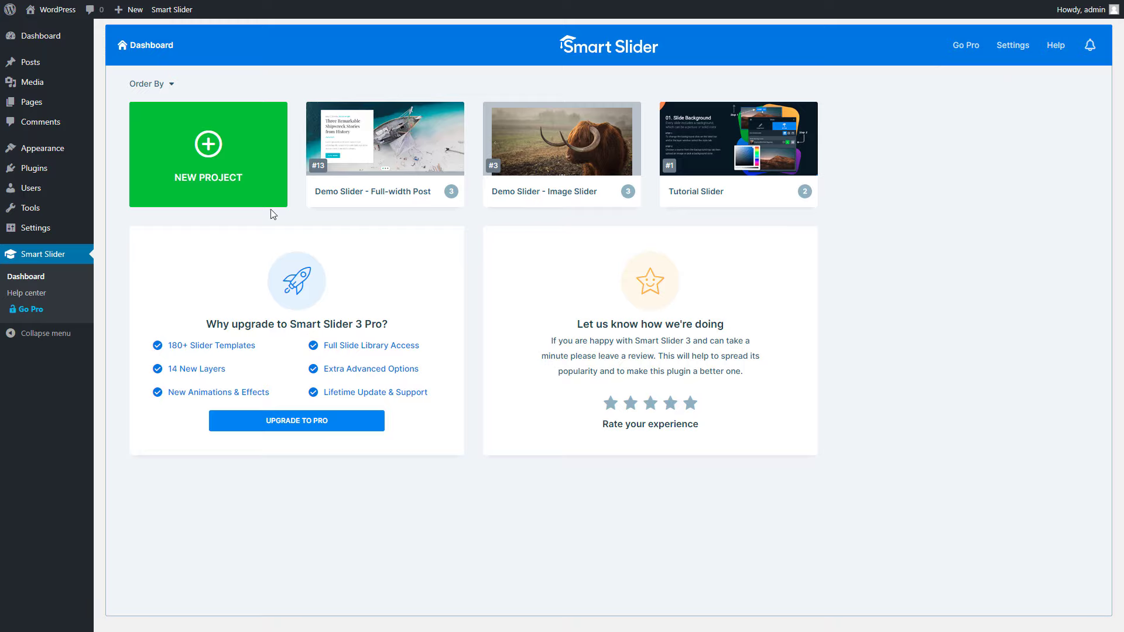
Start a new simple slider project 'My project' at 1200×600 px with a full-width layout
click(223, 198)
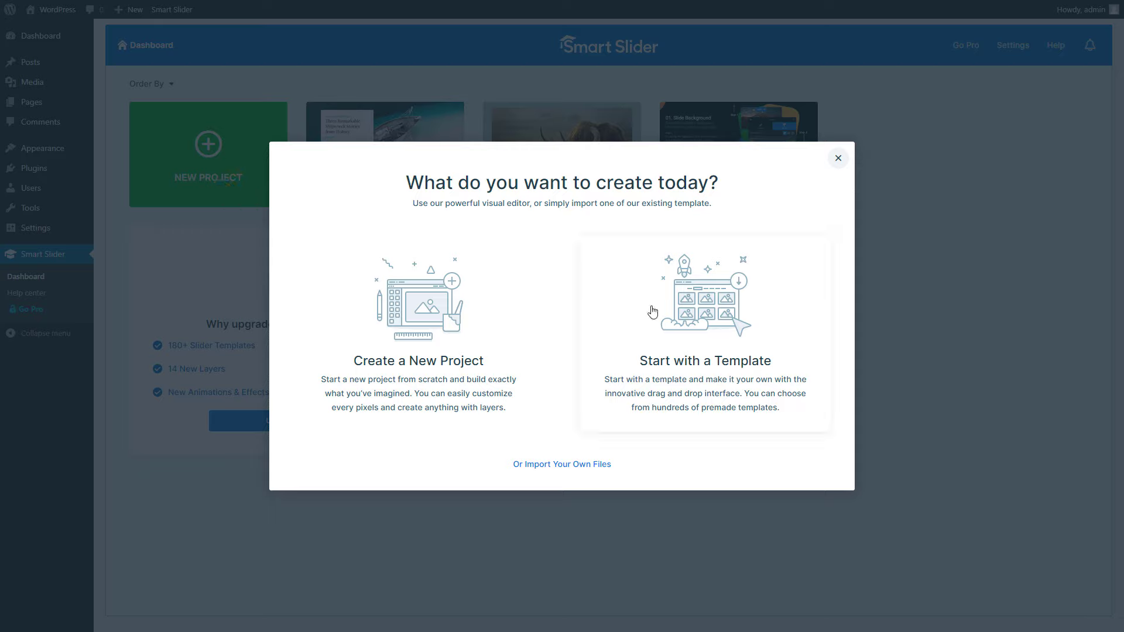
click(419, 370)
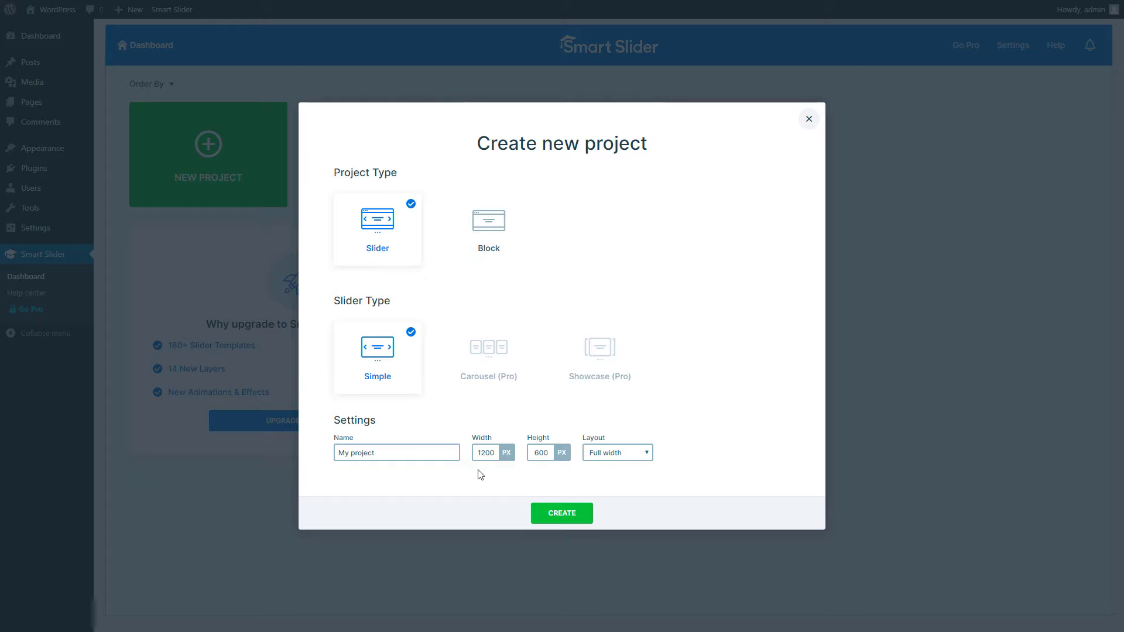
click(641, 455)
click(643, 456)
Create the project and add image slides from the slide1, slide3 and slide2 images
click(563, 514)
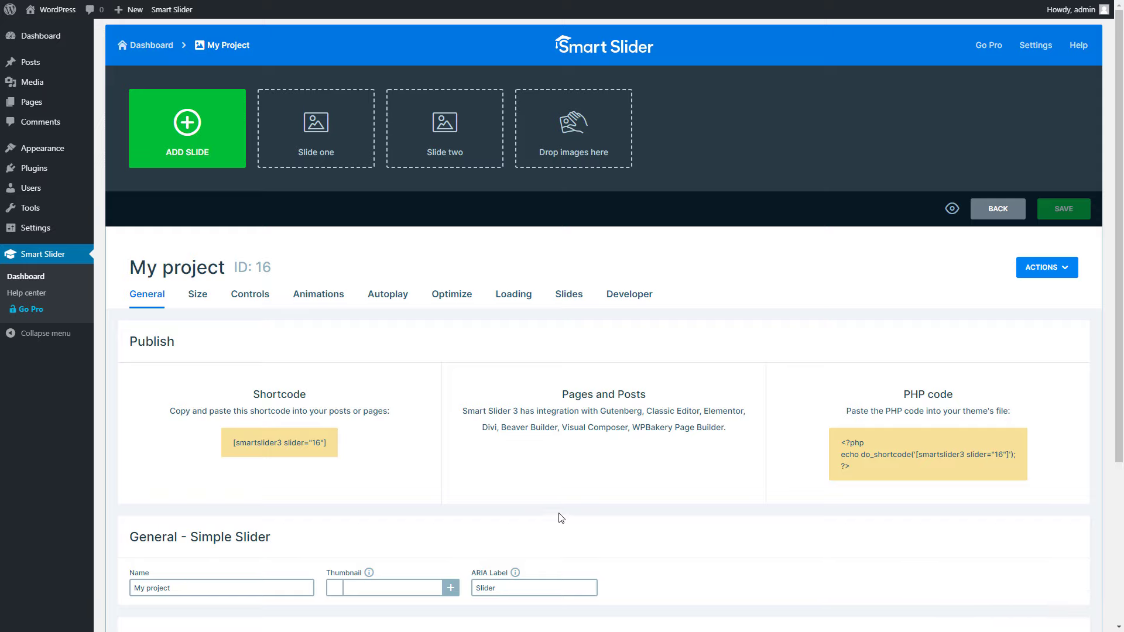
click(215, 163)
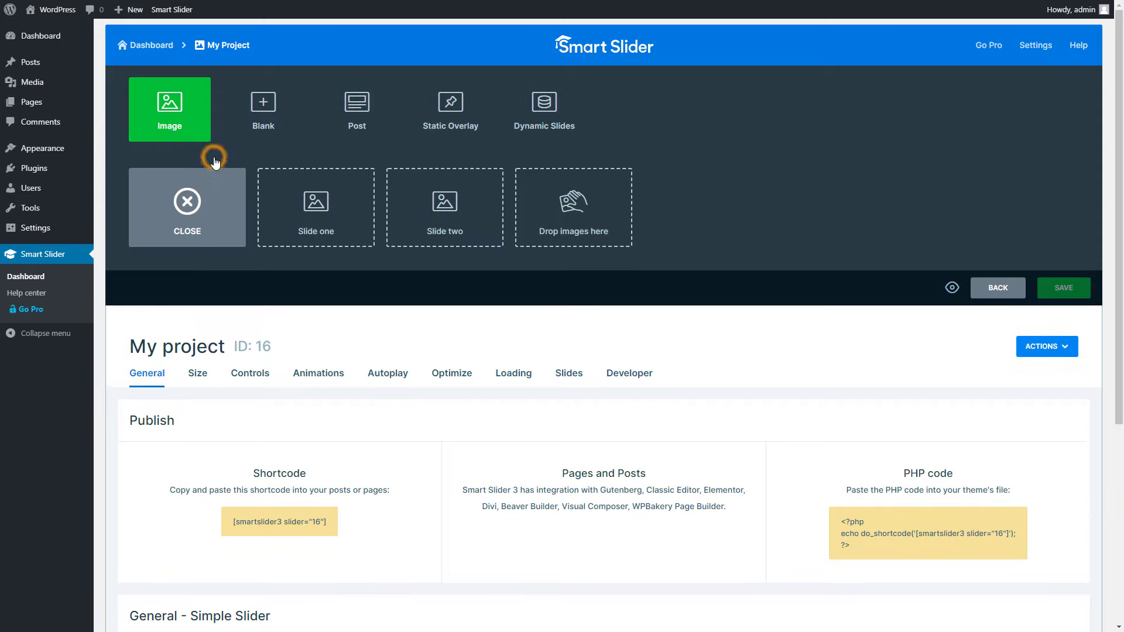
click(187, 136)
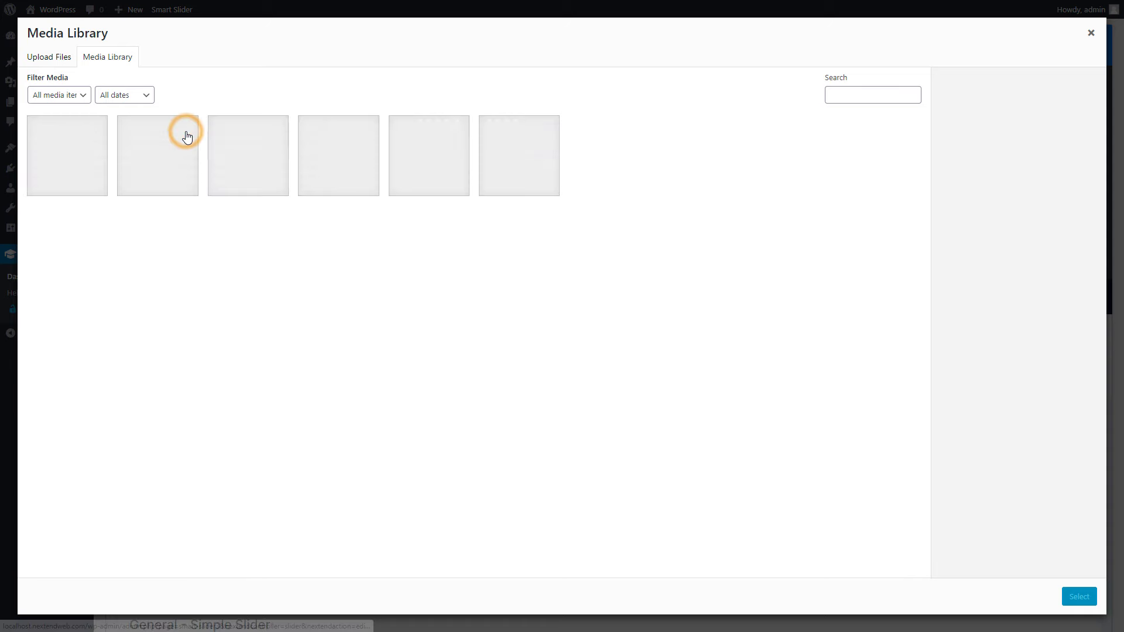
click(239, 155)
click(92, 157)
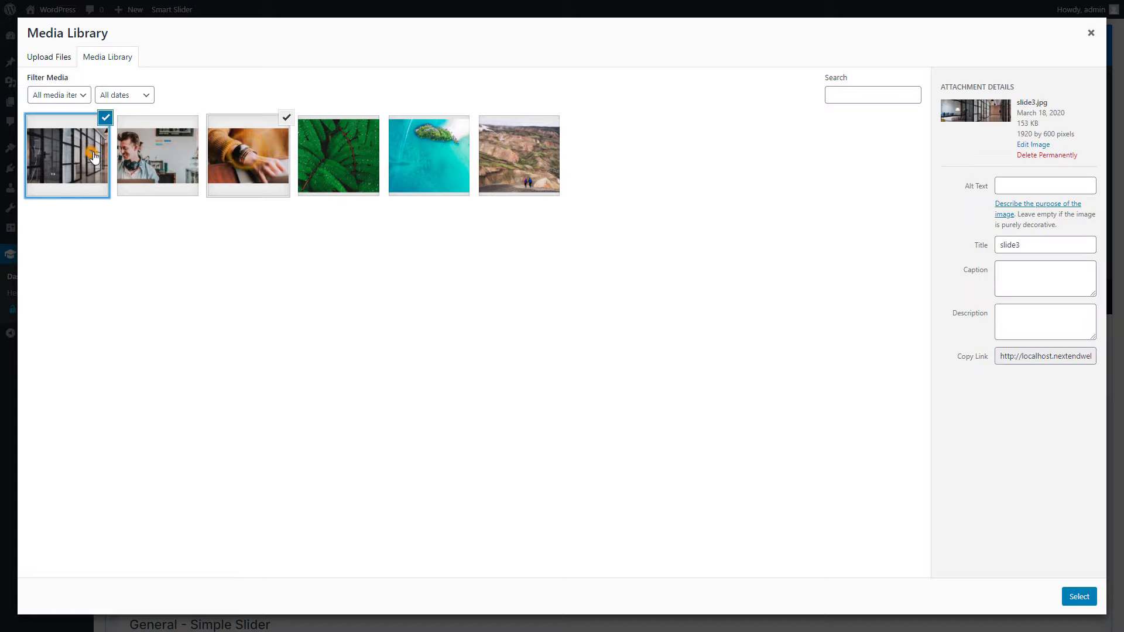
click(166, 158)
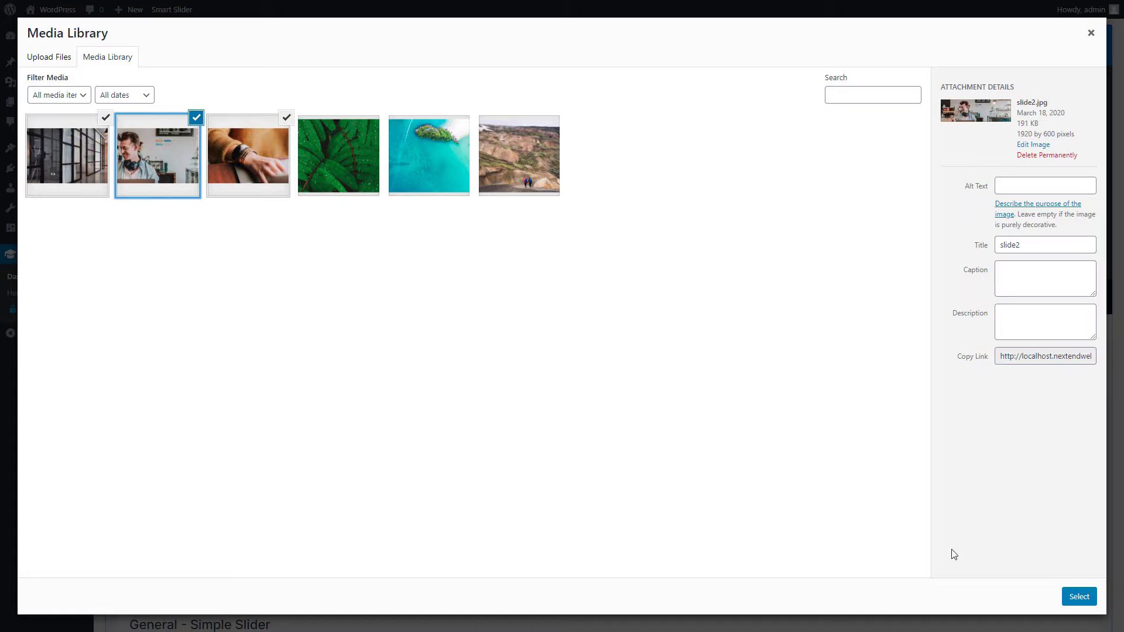
click(1079, 596)
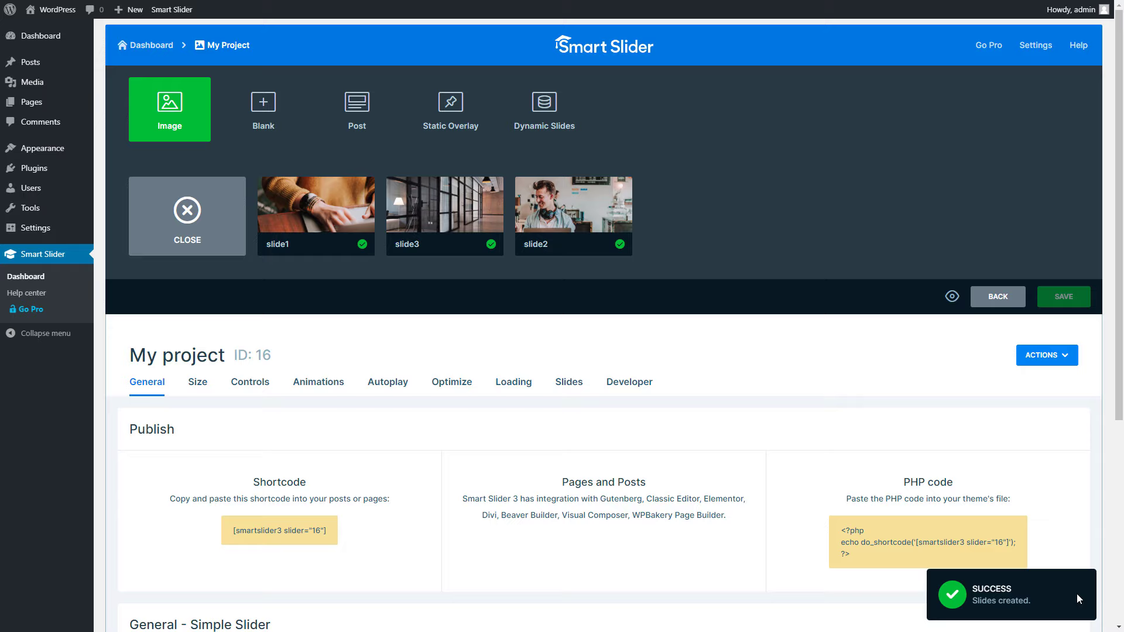
Move slide2 ahead of slide3 so the slides run slide1, slide2, slide3
click(186, 245)
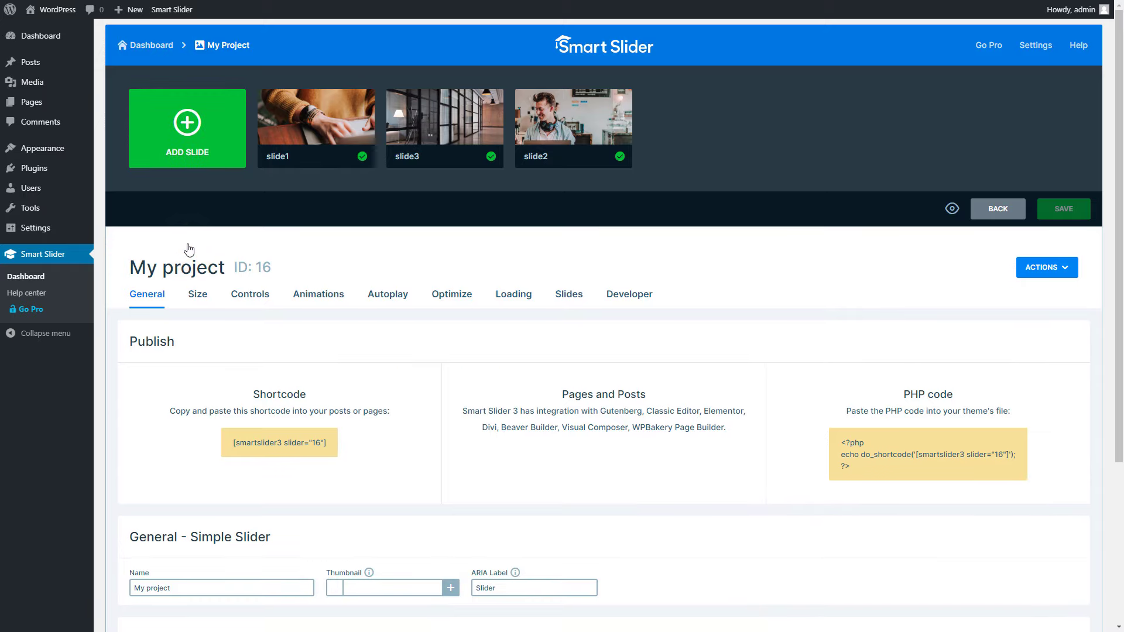
mouse_move(578, 130)
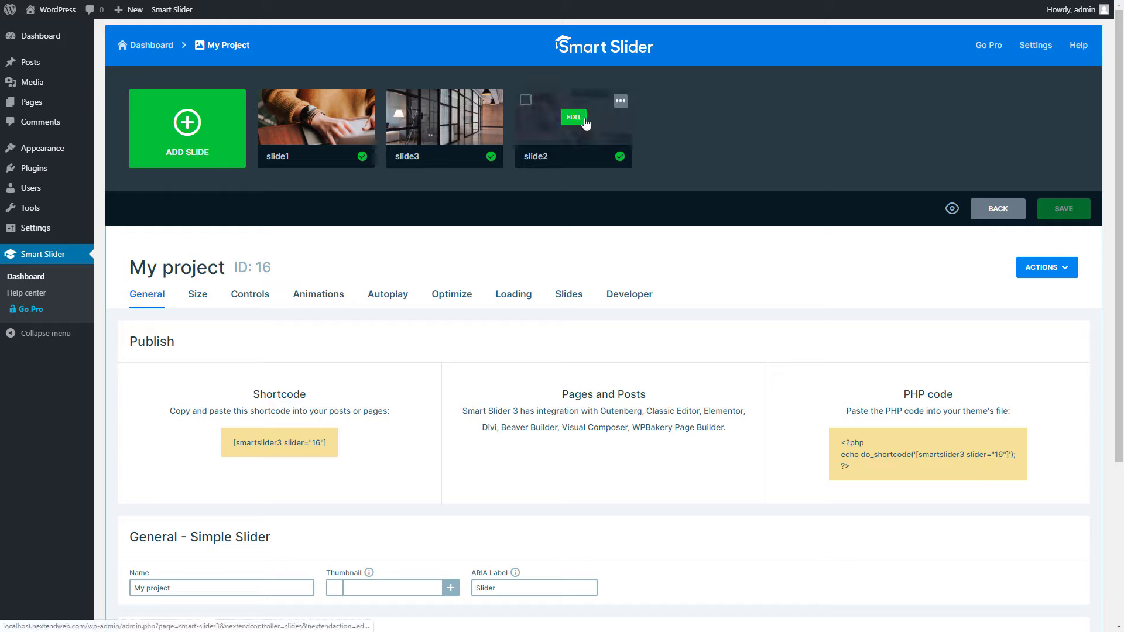
drag(578, 130, 391, 122)
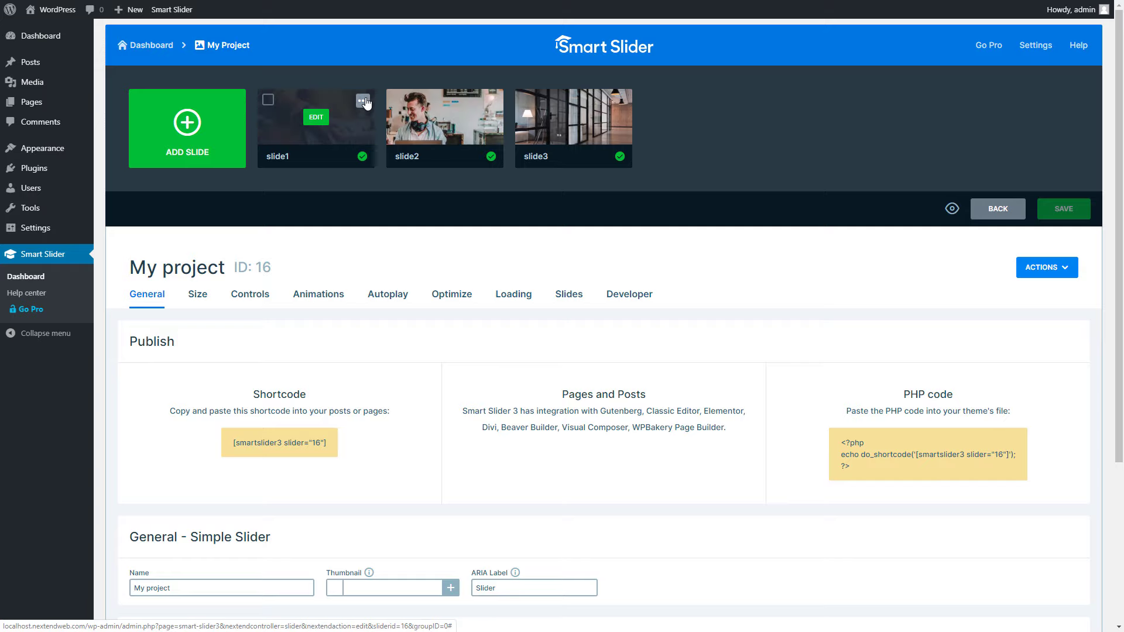
click(363, 101)
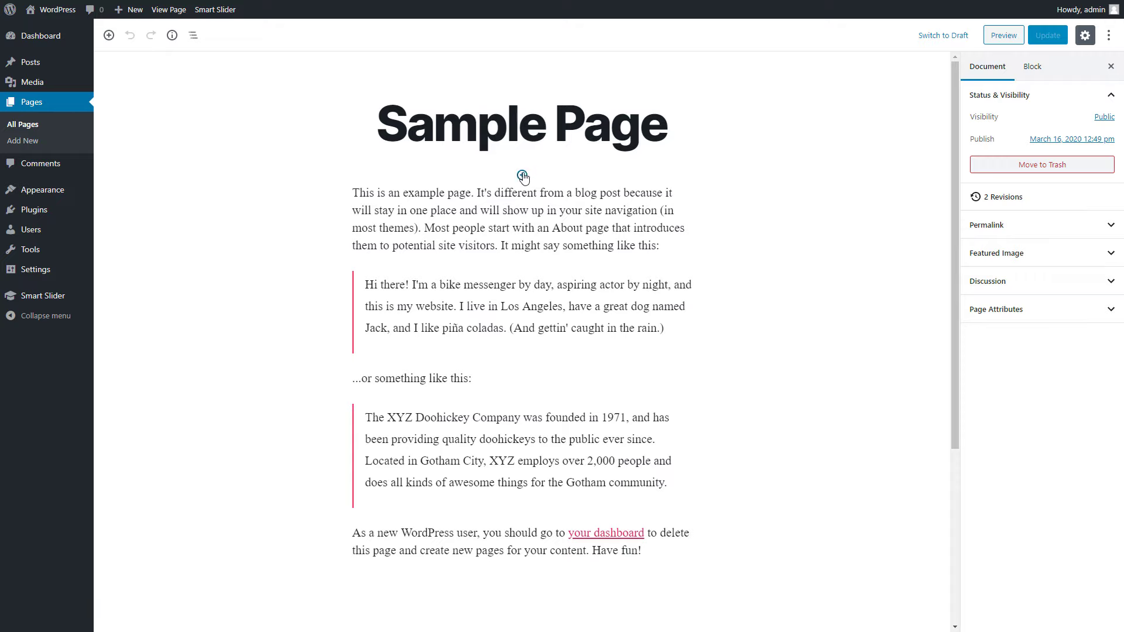
Insert a Smart Slider 3 block showing My project above the Sample Page's first paragraph
click(522, 174)
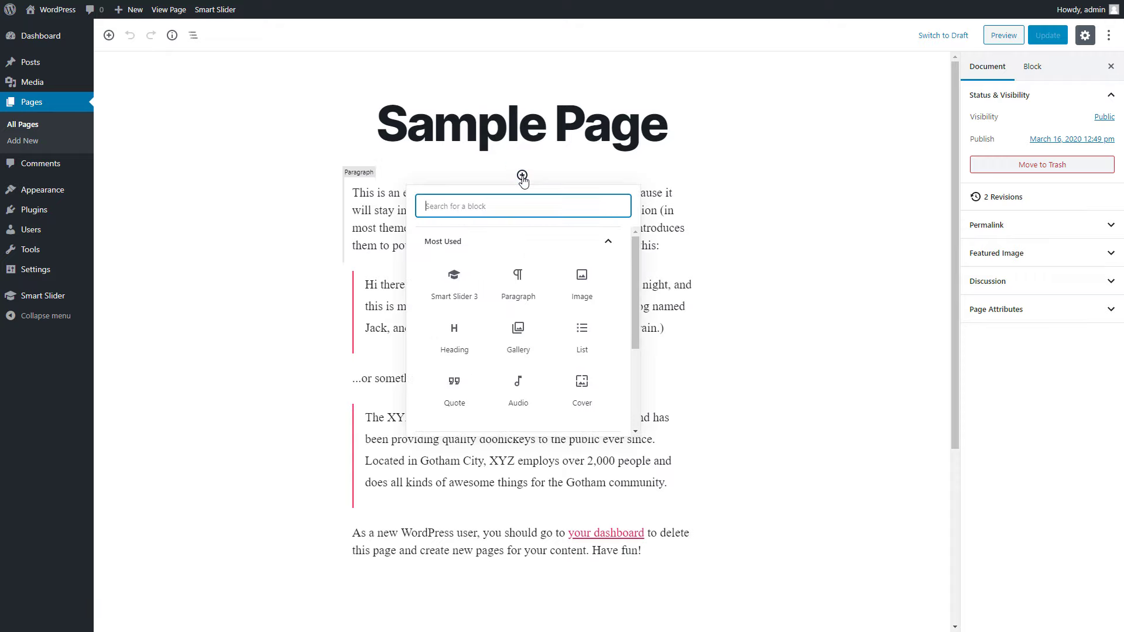
click(459, 301)
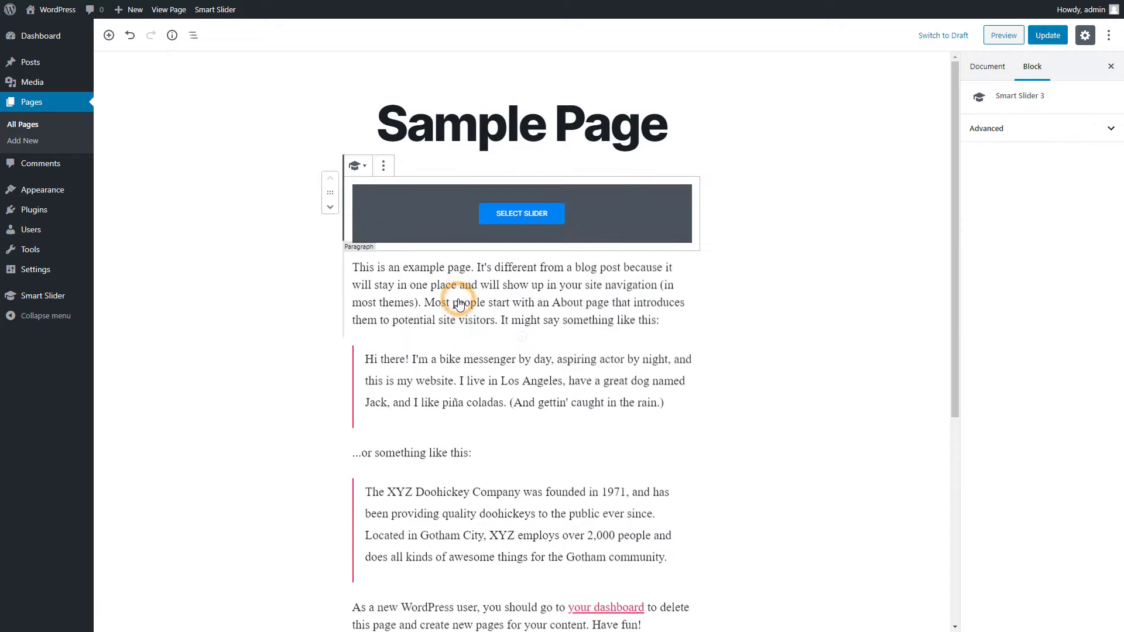
click(518, 226)
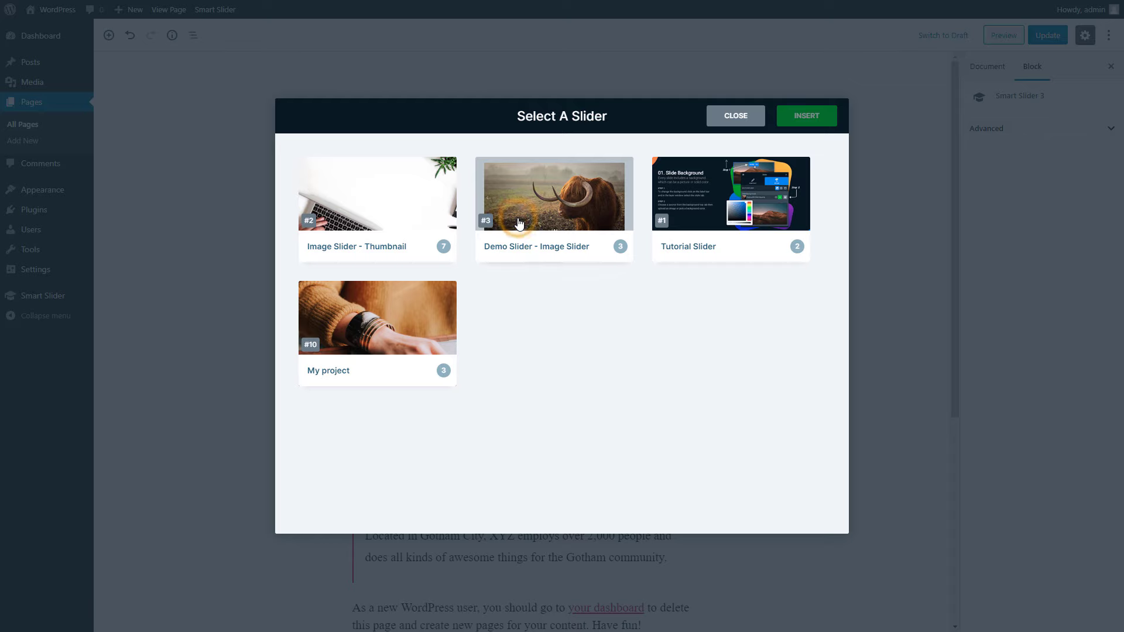
click(428, 318)
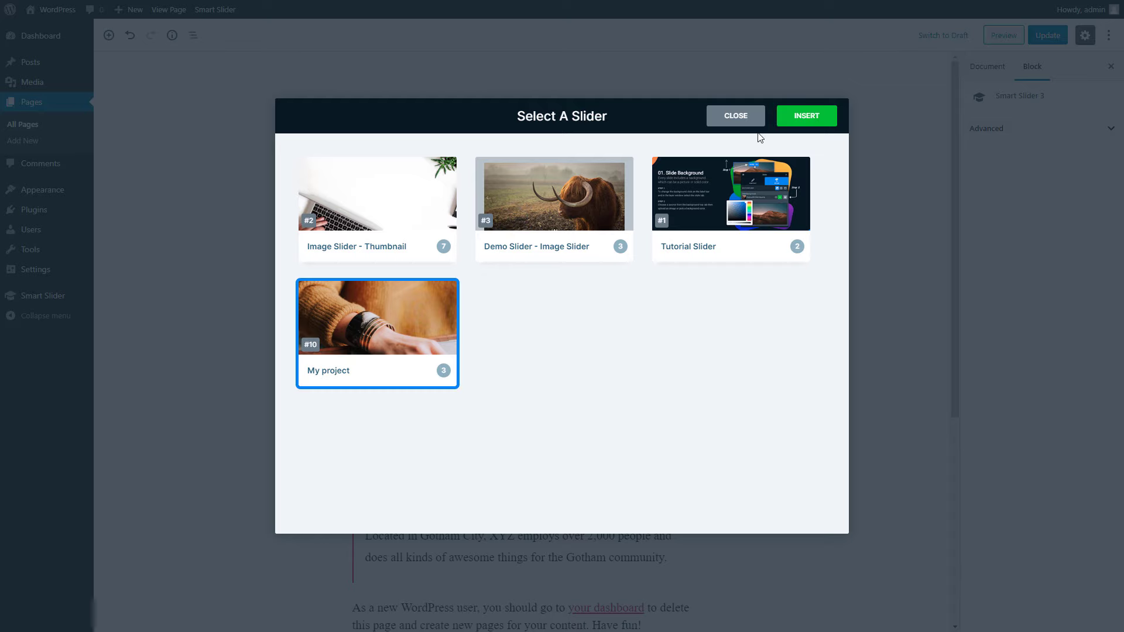
click(799, 122)
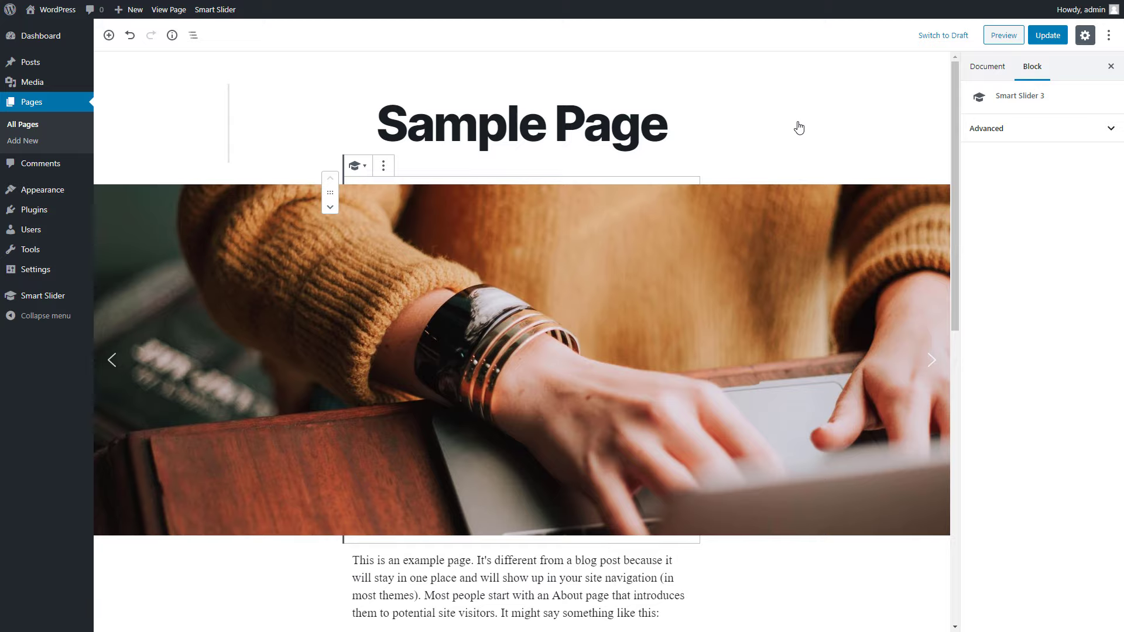
Preview Sample Page live and advance the slider to the café and office corridor slides
click(997, 43)
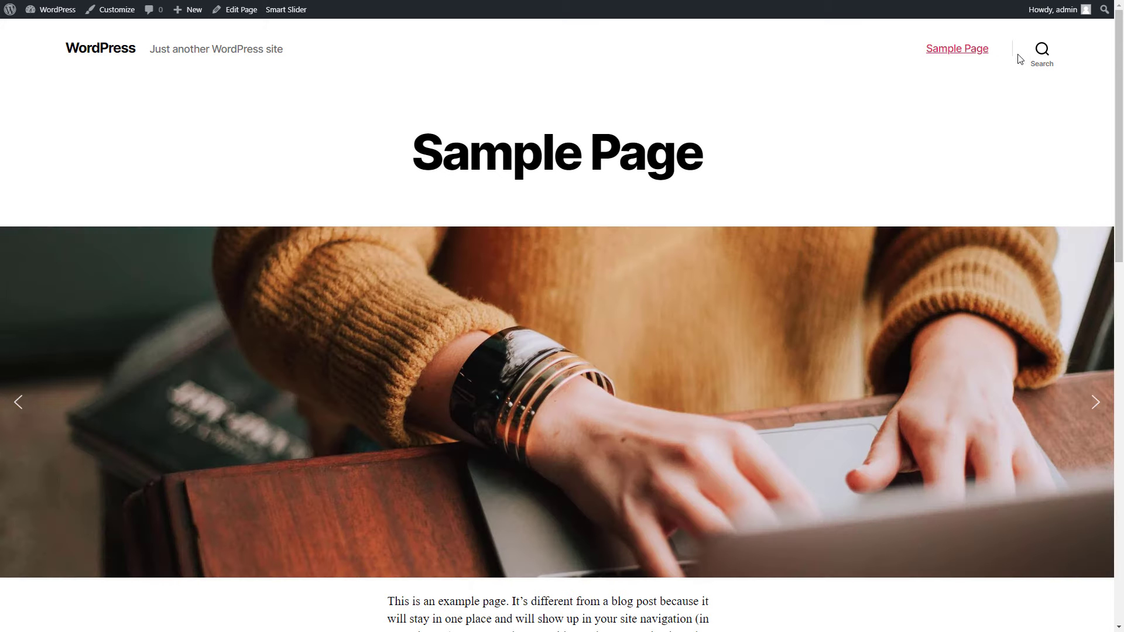
scroll(1122, 120, down, 2)
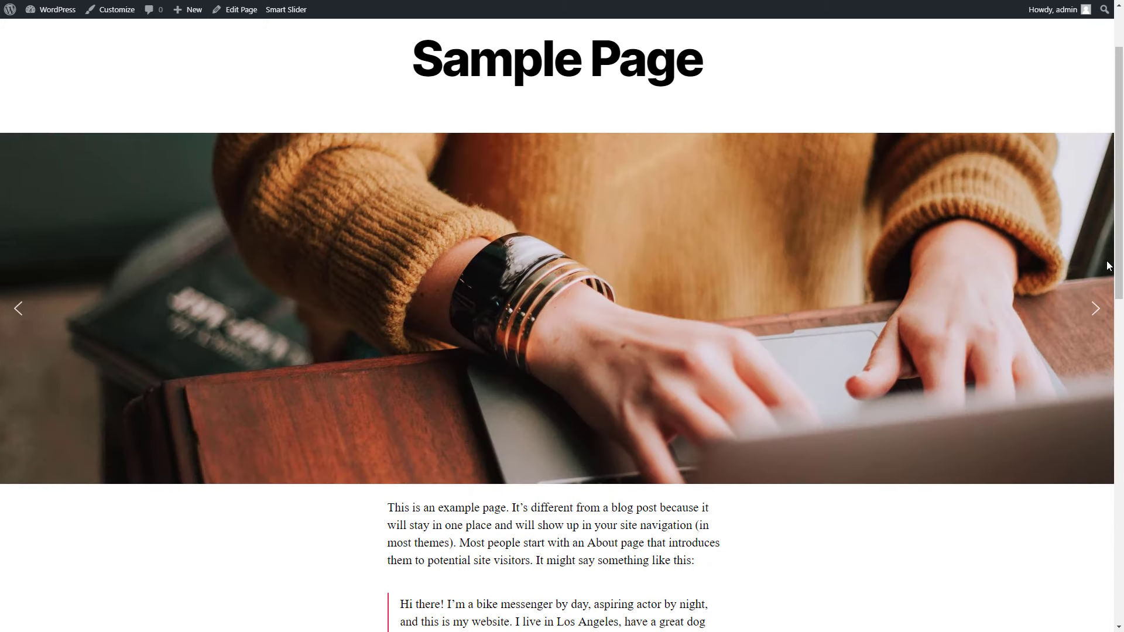
click(1101, 317)
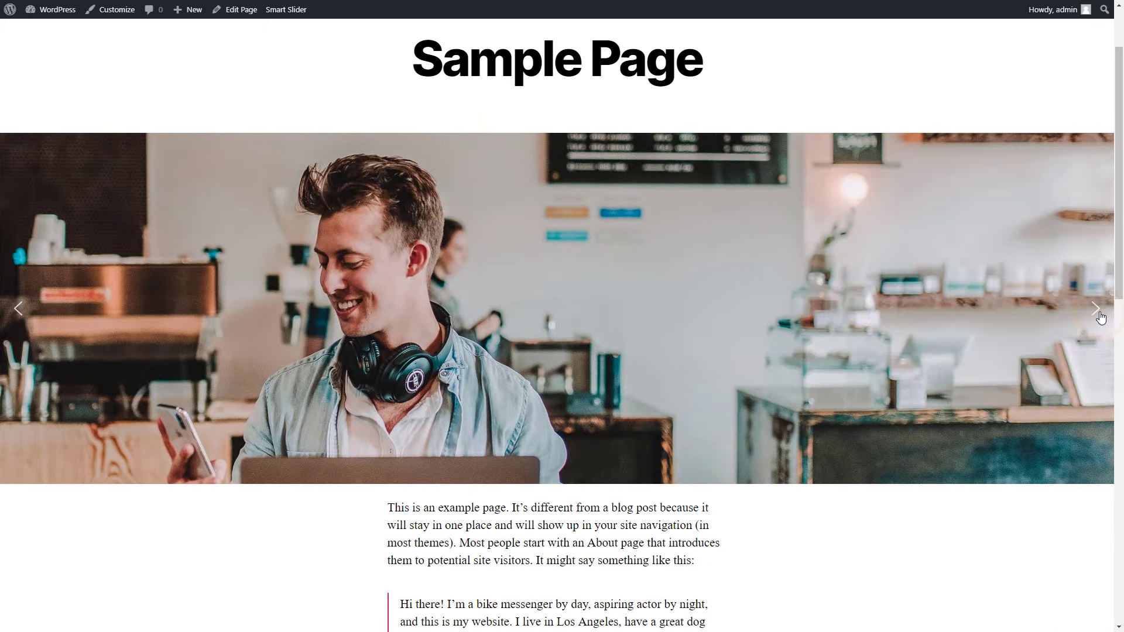
drag(988, 295, 784, 307)
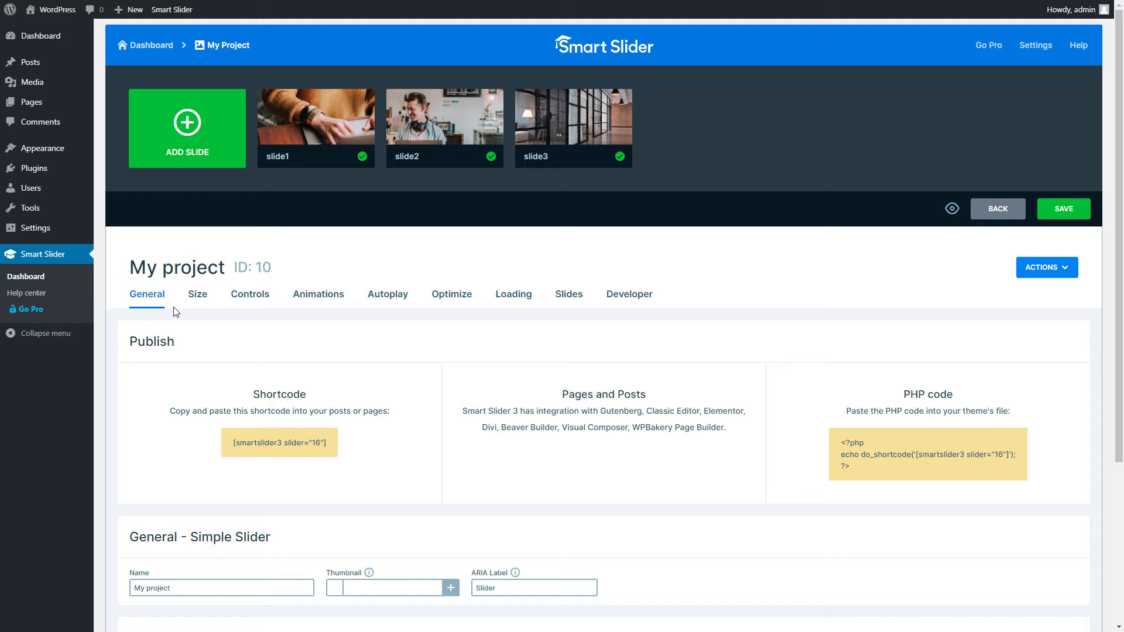
Turn on bullet navigation in the slider's Controls settings, positioned Bottom Center + 10px
click(198, 299)
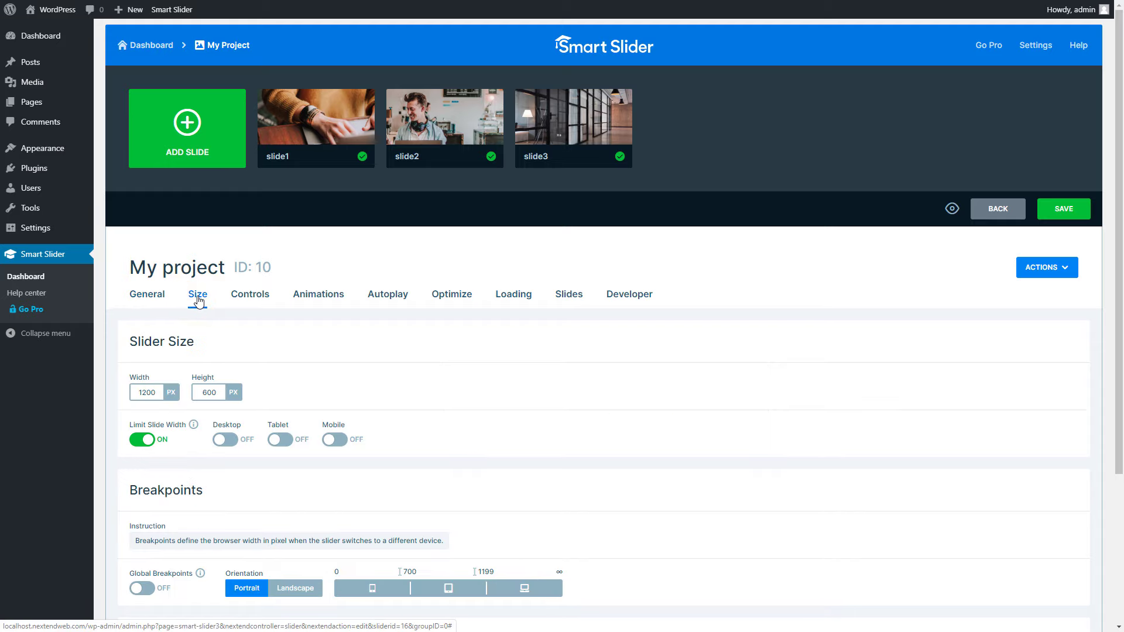
scroll(199, 300, down, 3)
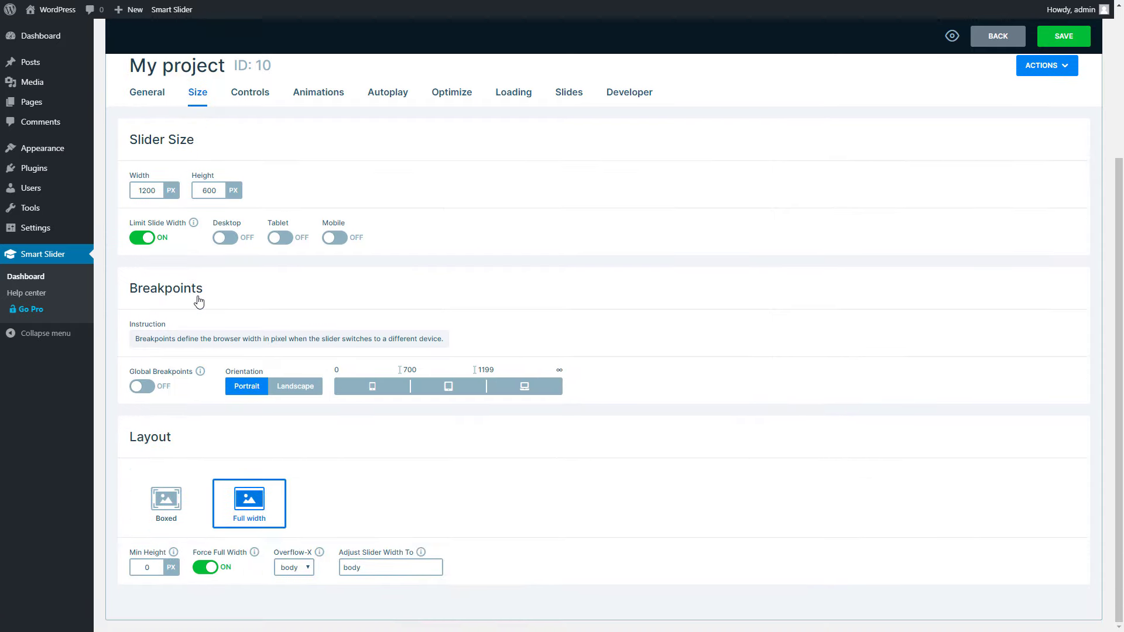
scroll(199, 301, up, 3)
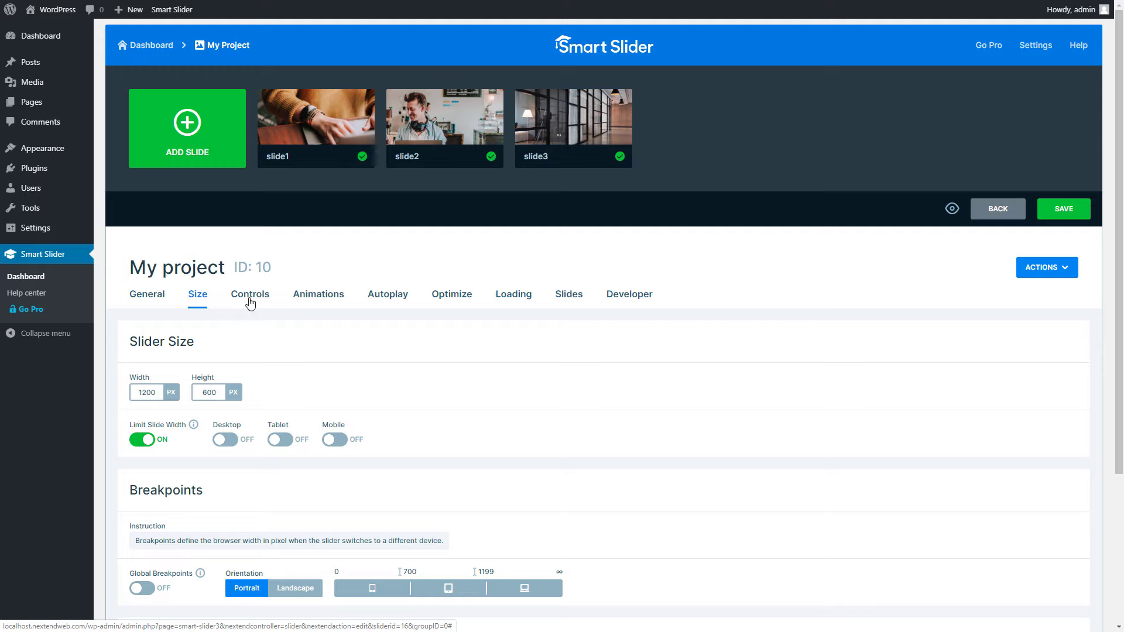
click(250, 294)
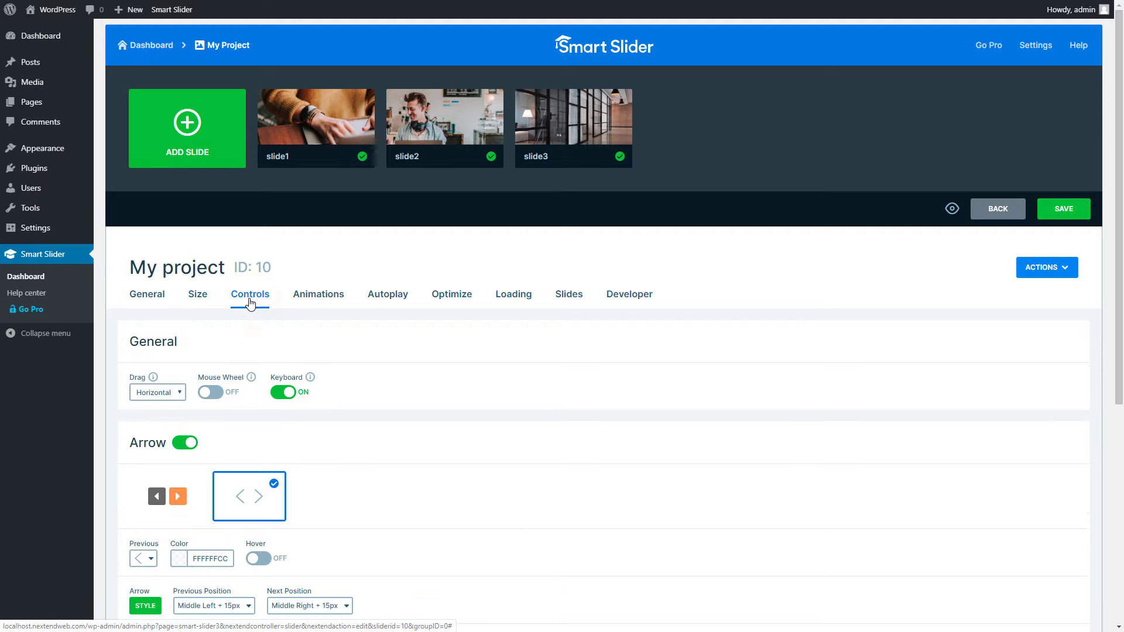
scroll(249, 303, down, 5)
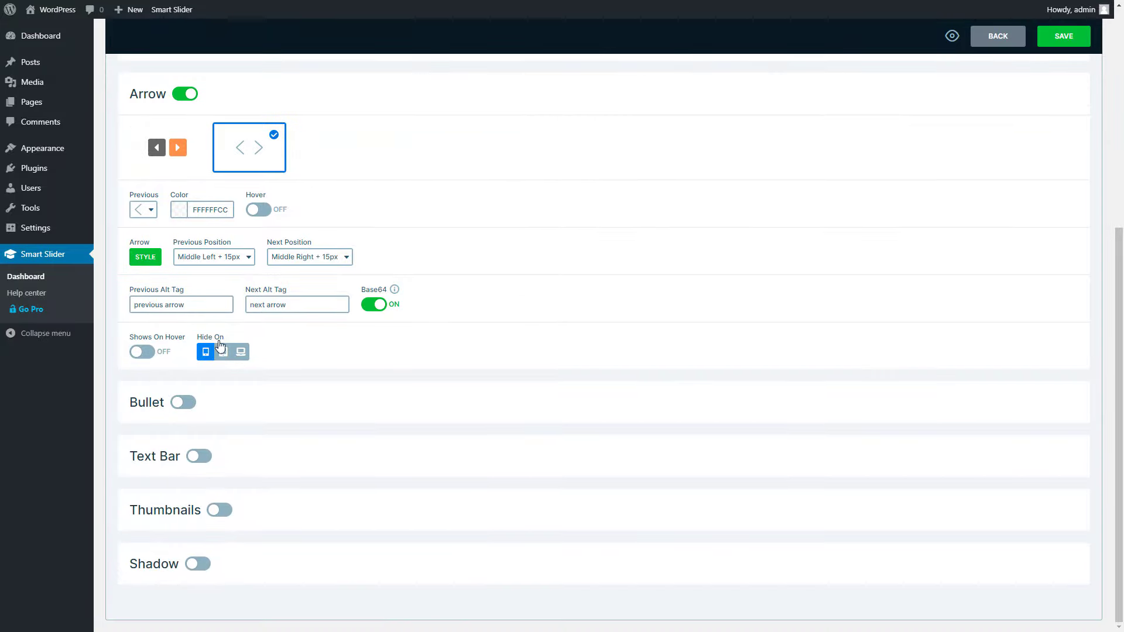
click(183, 403)
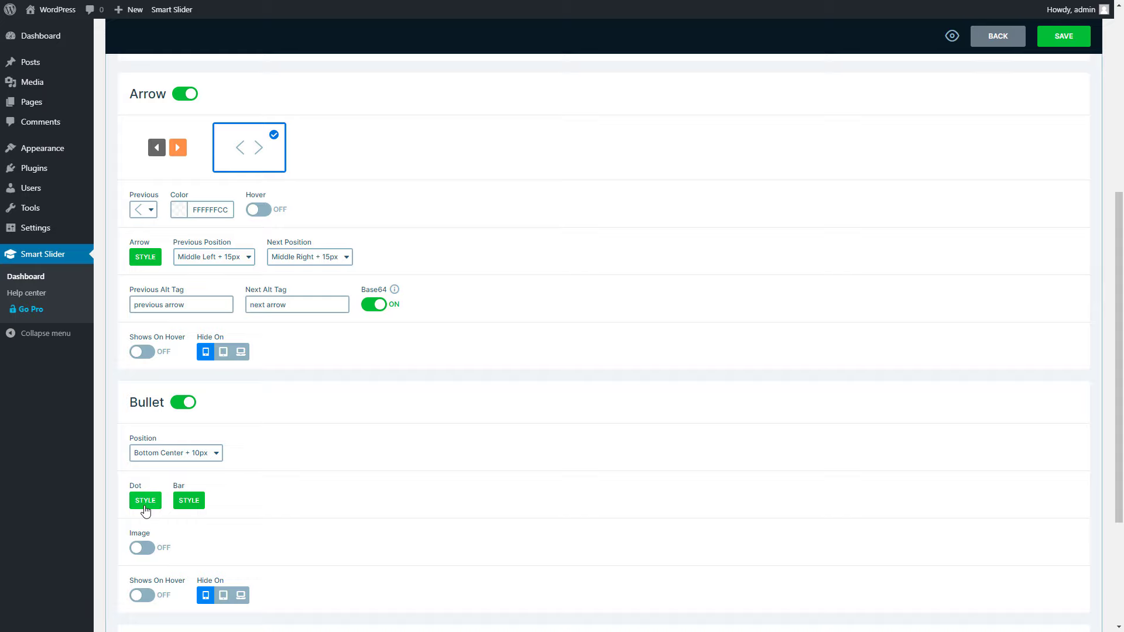
Give normal bullet dots a grey 81898D background and the active dot white FFFFFF, then apply
click(145, 501)
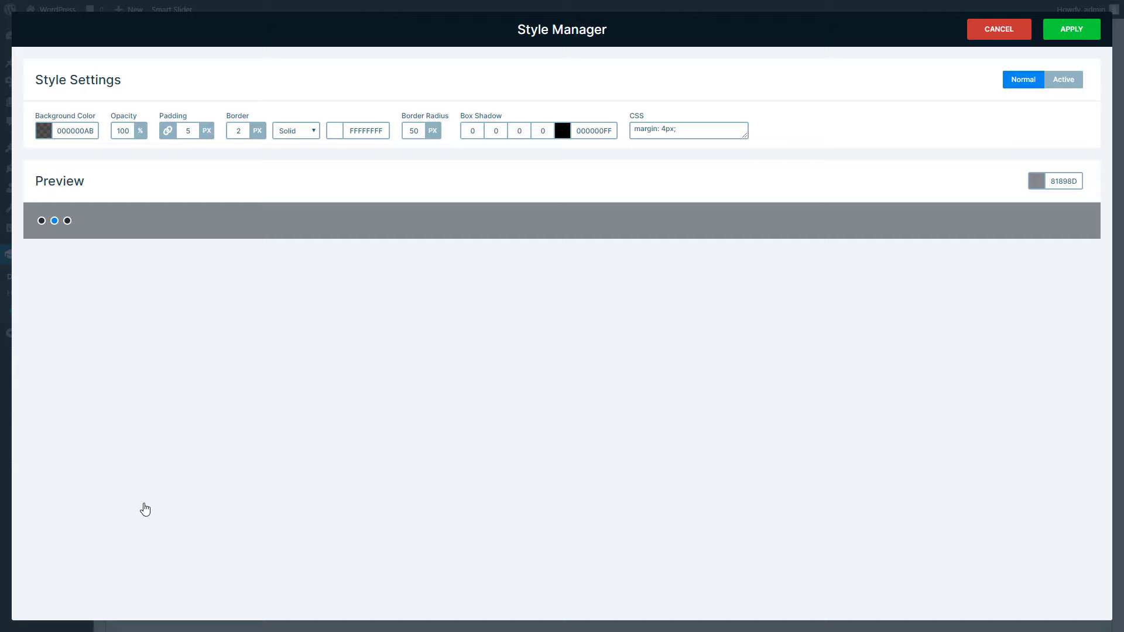
click(46, 131)
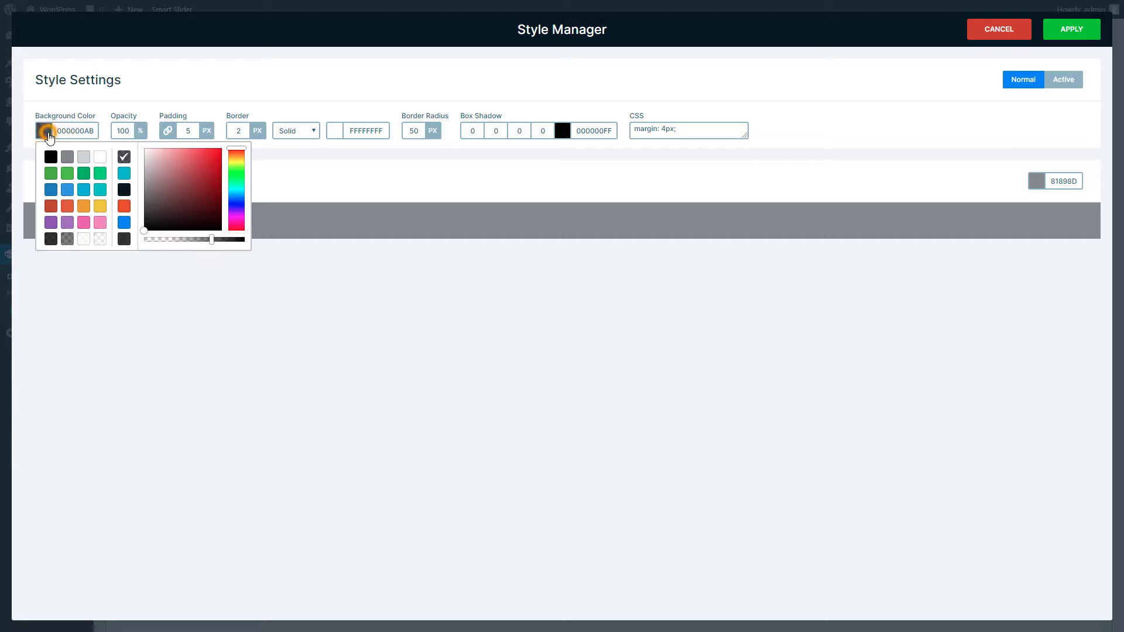
click(68, 158)
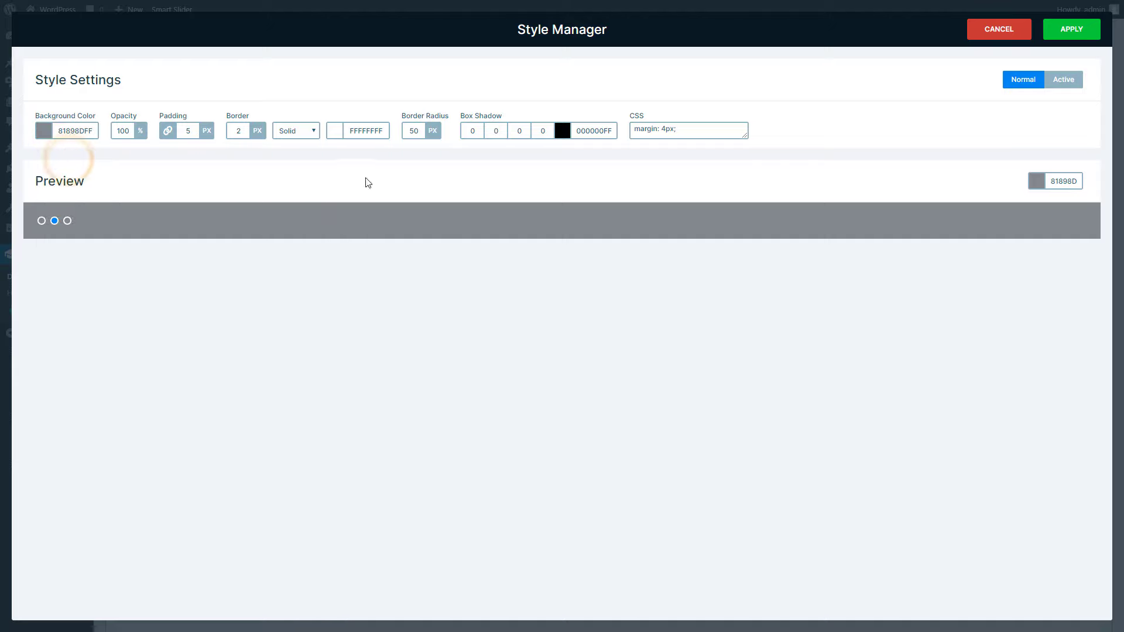
click(1054, 83)
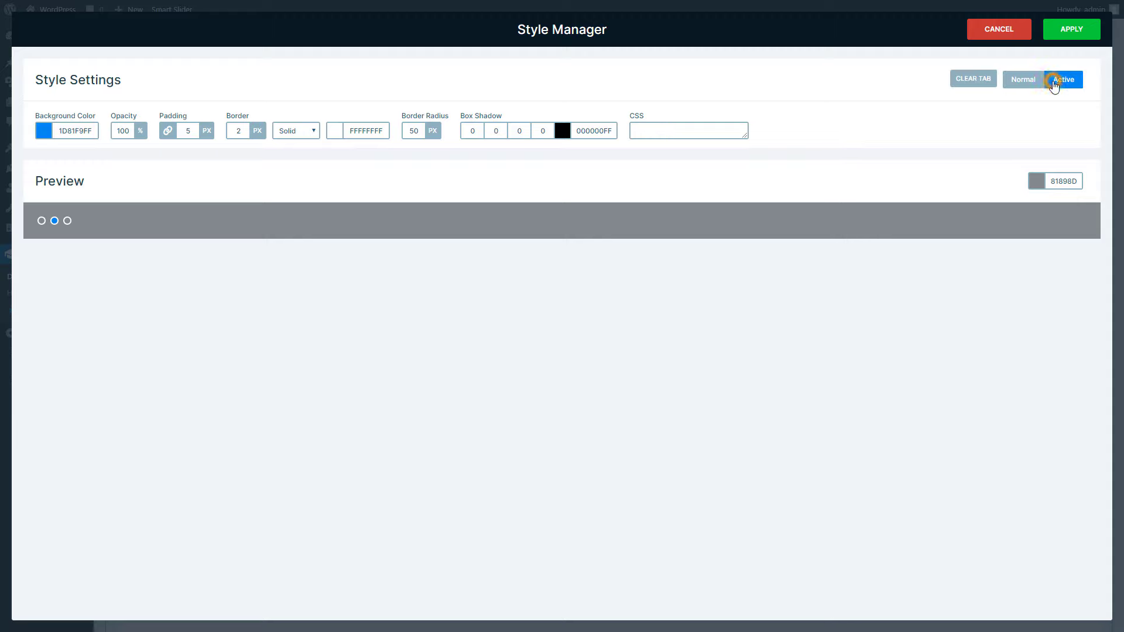
click(45, 134)
click(98, 157)
click(1069, 30)
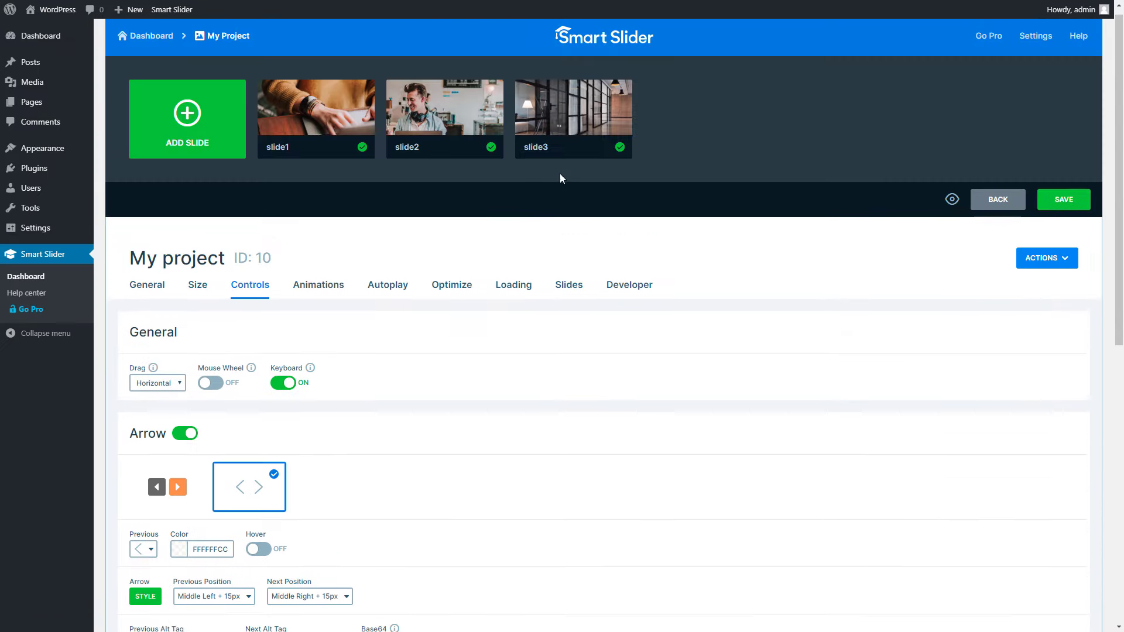
Enable Autoplay under Animations with an 8000 ms slide duration
scroll(550, 179, up, 1)
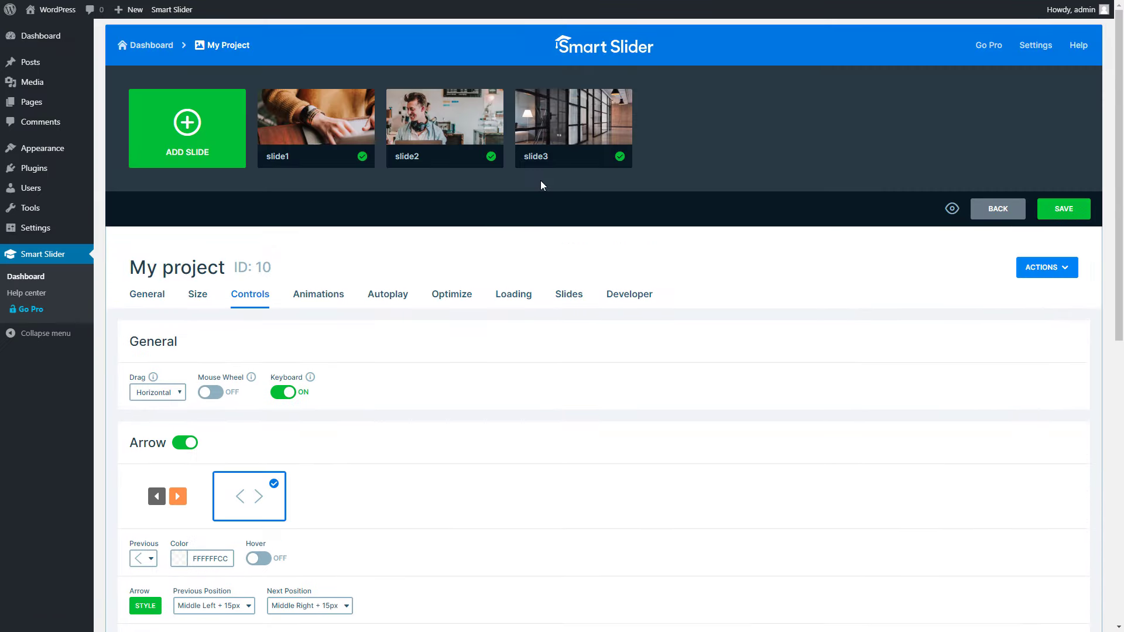
click(315, 302)
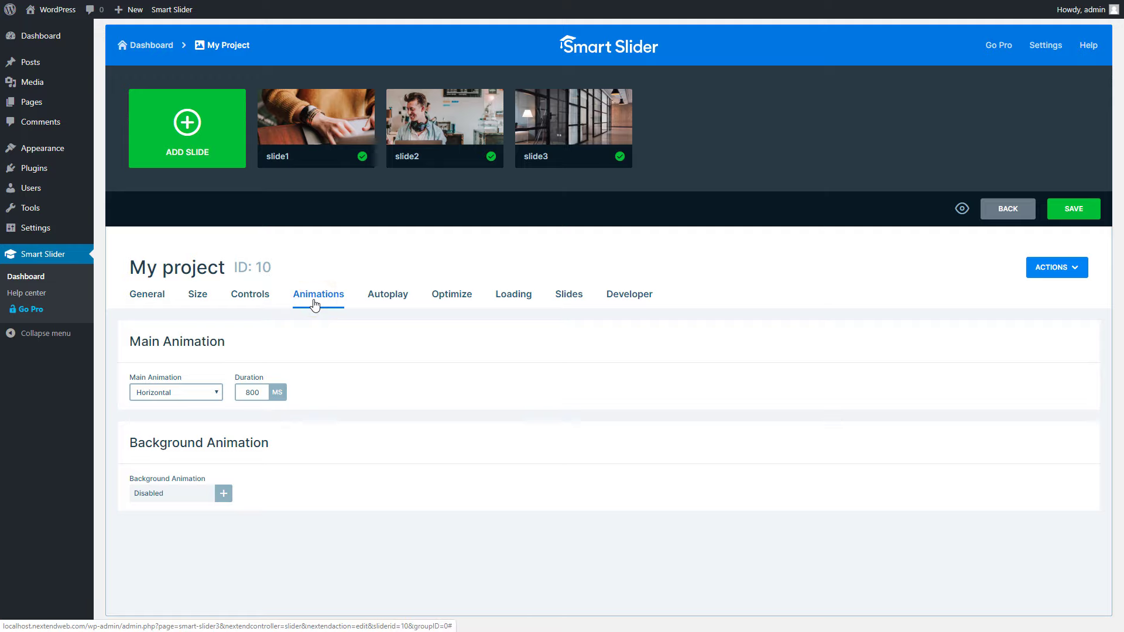
click(389, 304)
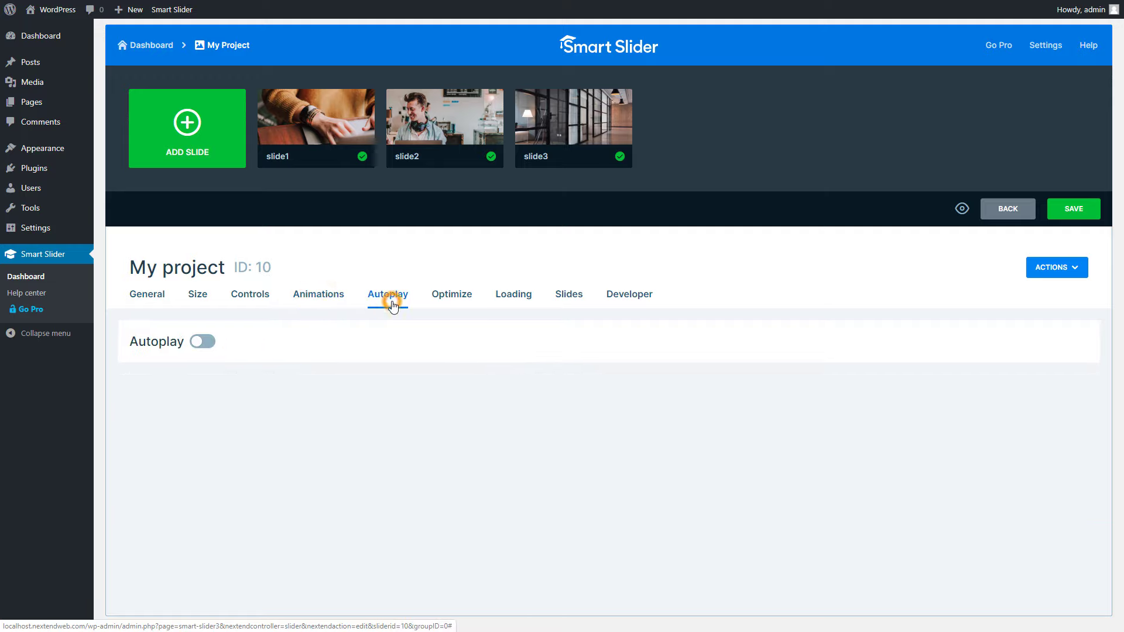
click(209, 347)
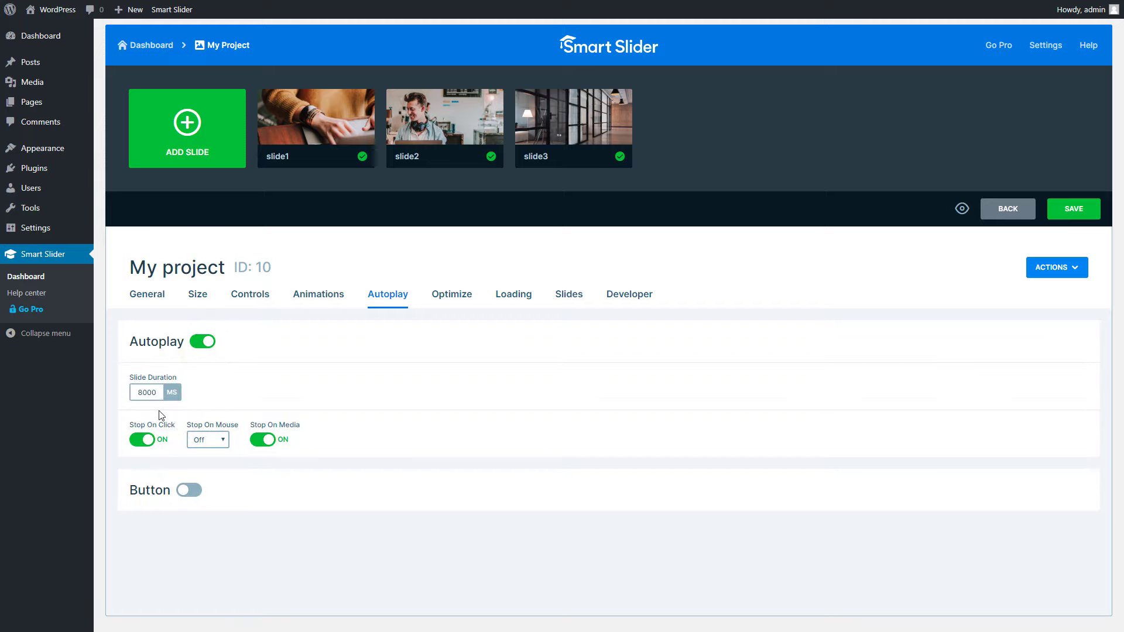
Preview the slider through all three slides, close the preview, and save My project
click(961, 209)
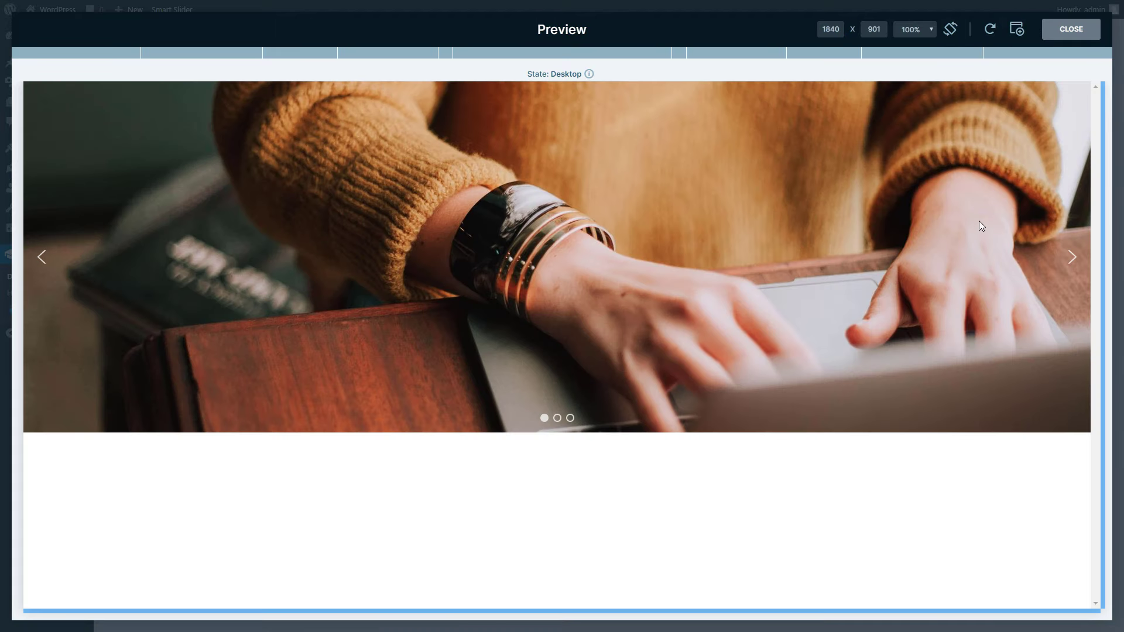
click(1071, 257)
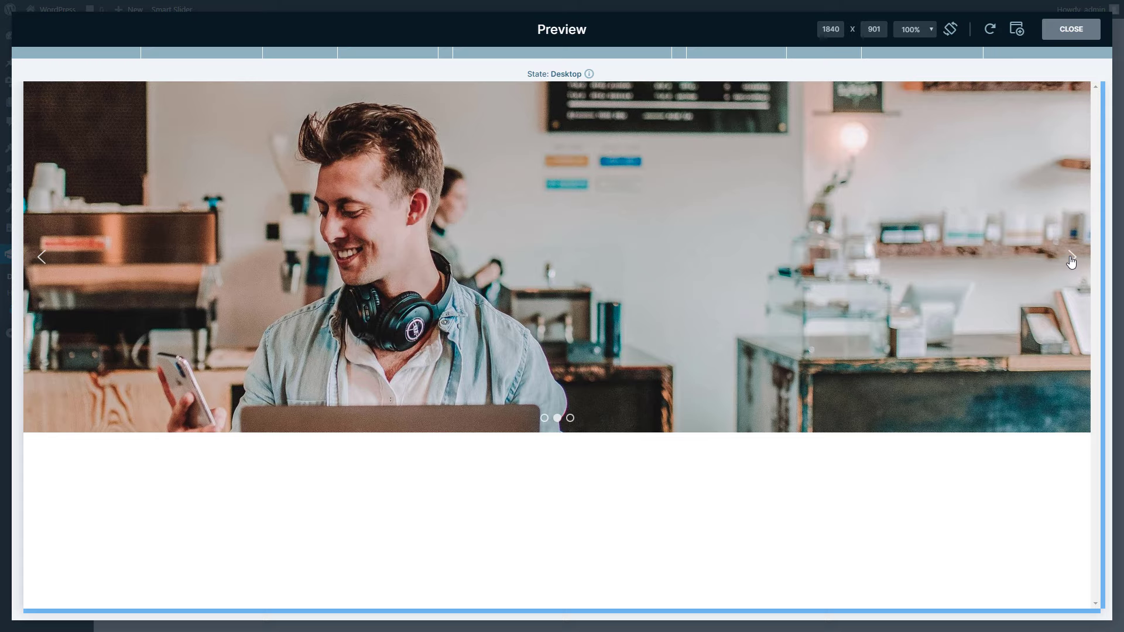
click(1071, 259)
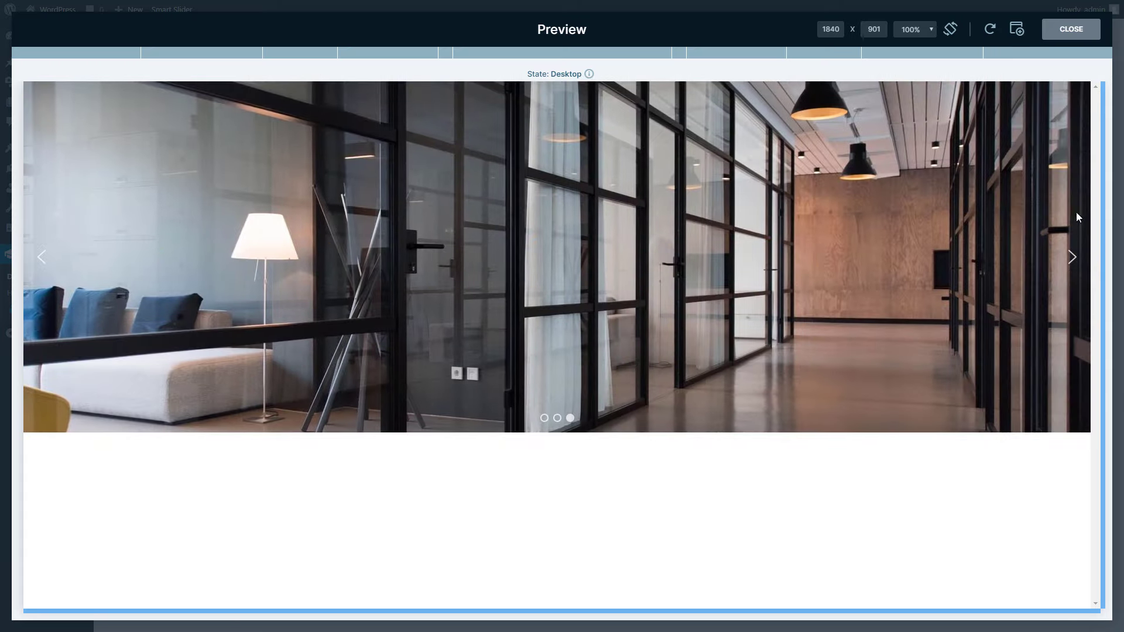
click(1071, 29)
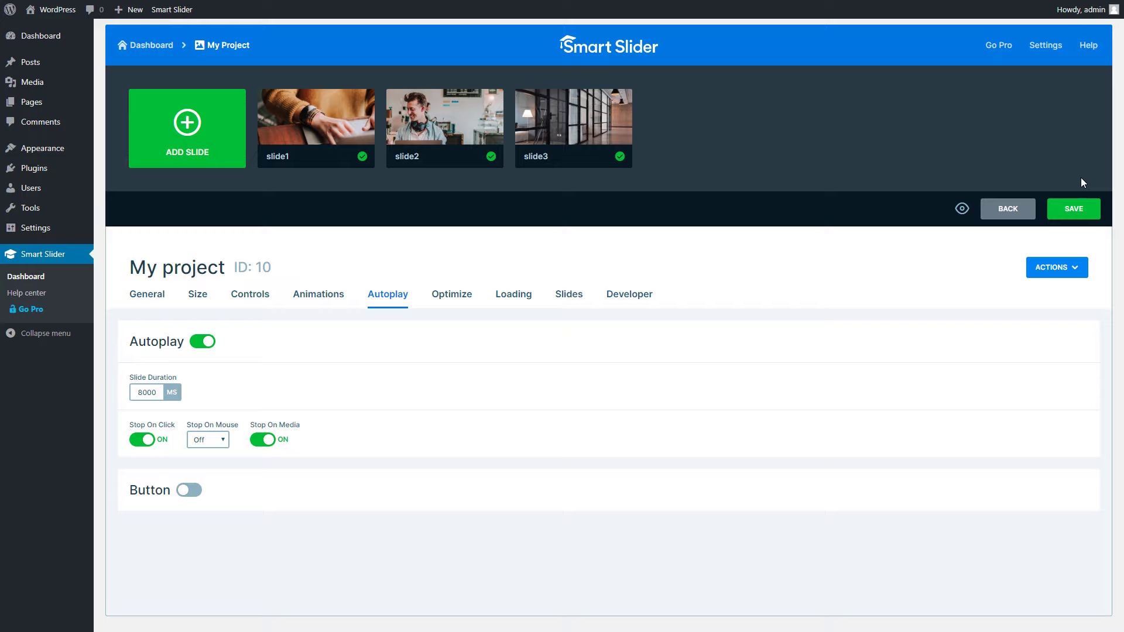
click(1074, 212)
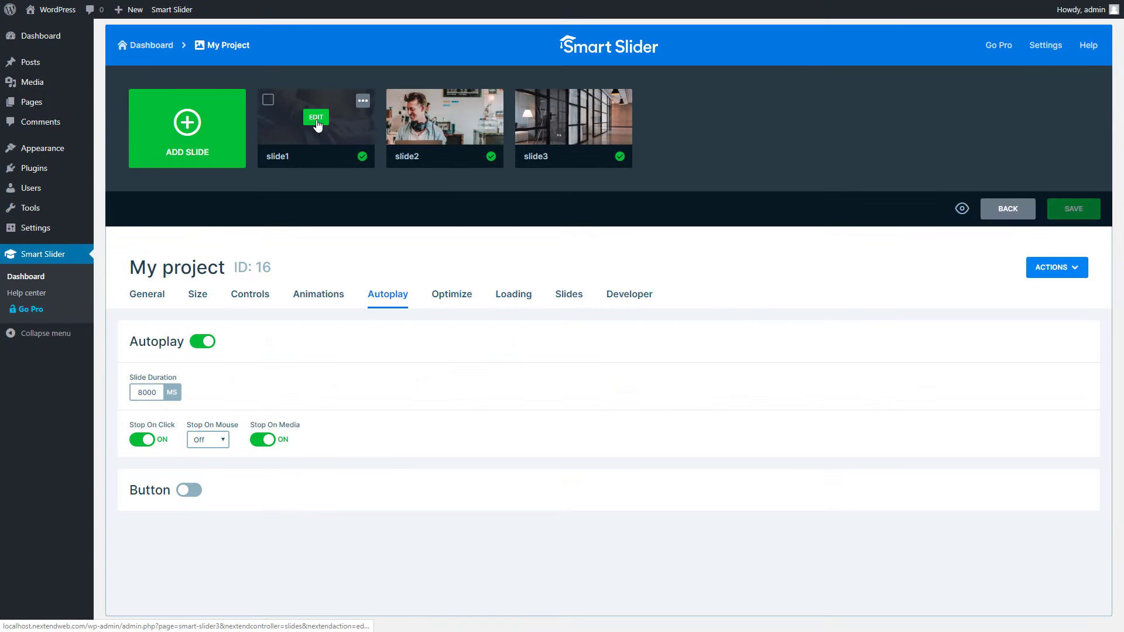
Give slide1's background the black colour 000000 and set its image opacity to 40%
click(317, 123)
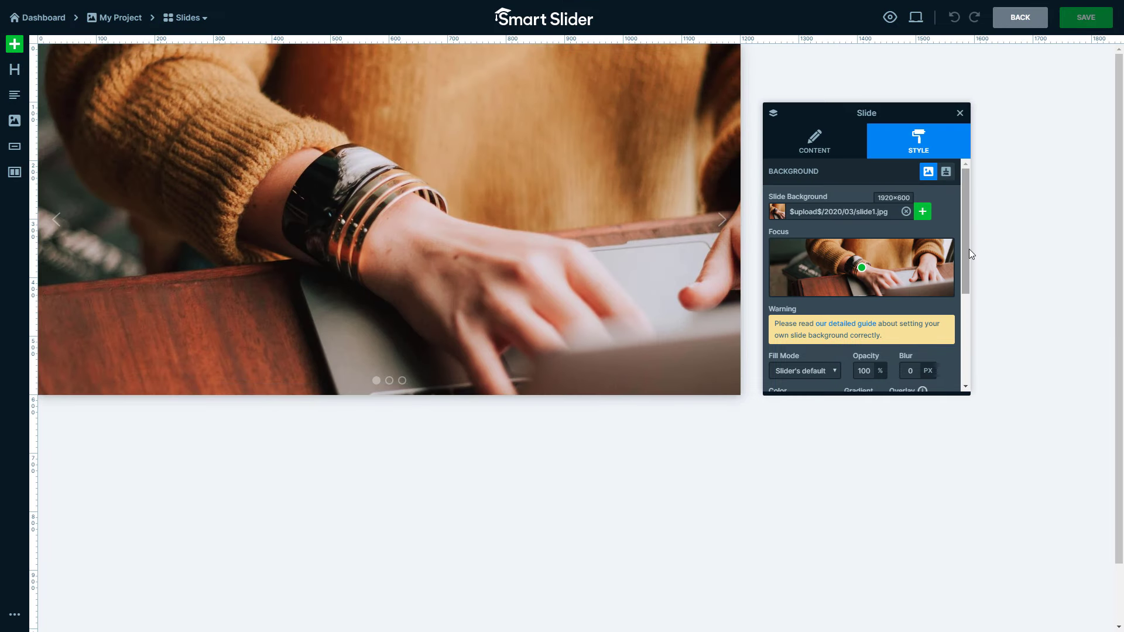
drag(968, 249, 967, 289)
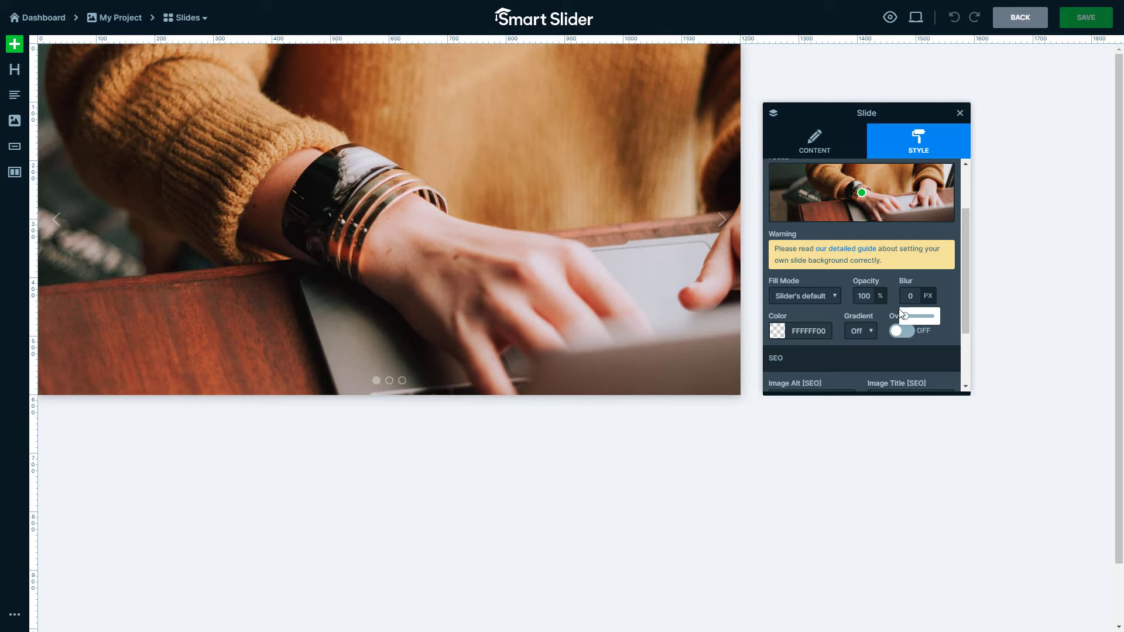
click(777, 332)
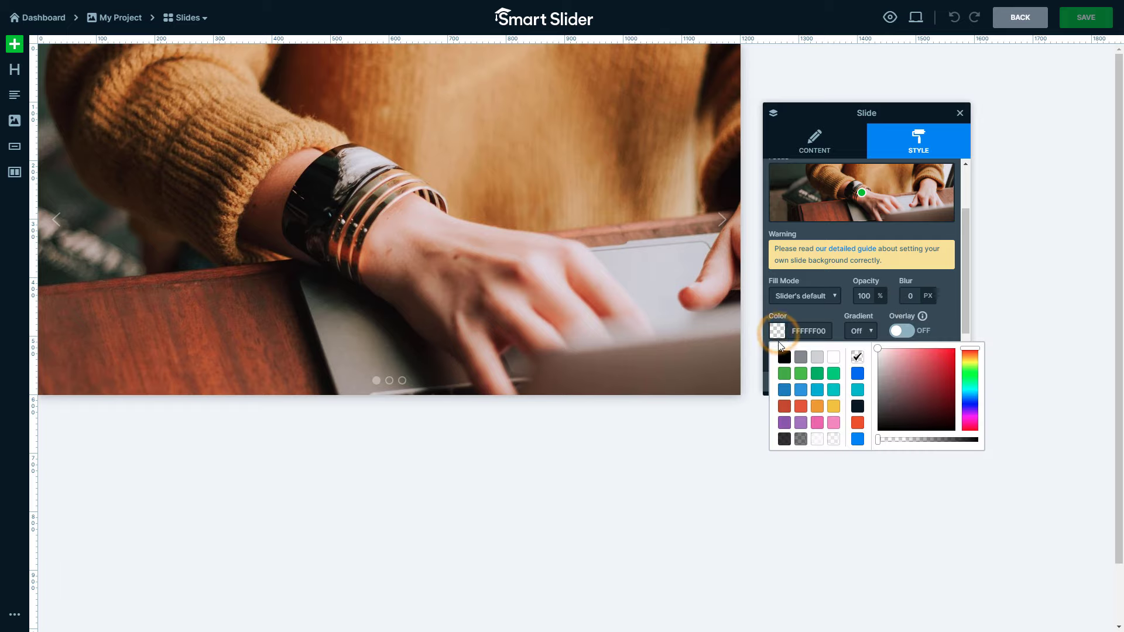
click(783, 357)
mouse_move(874, 295)
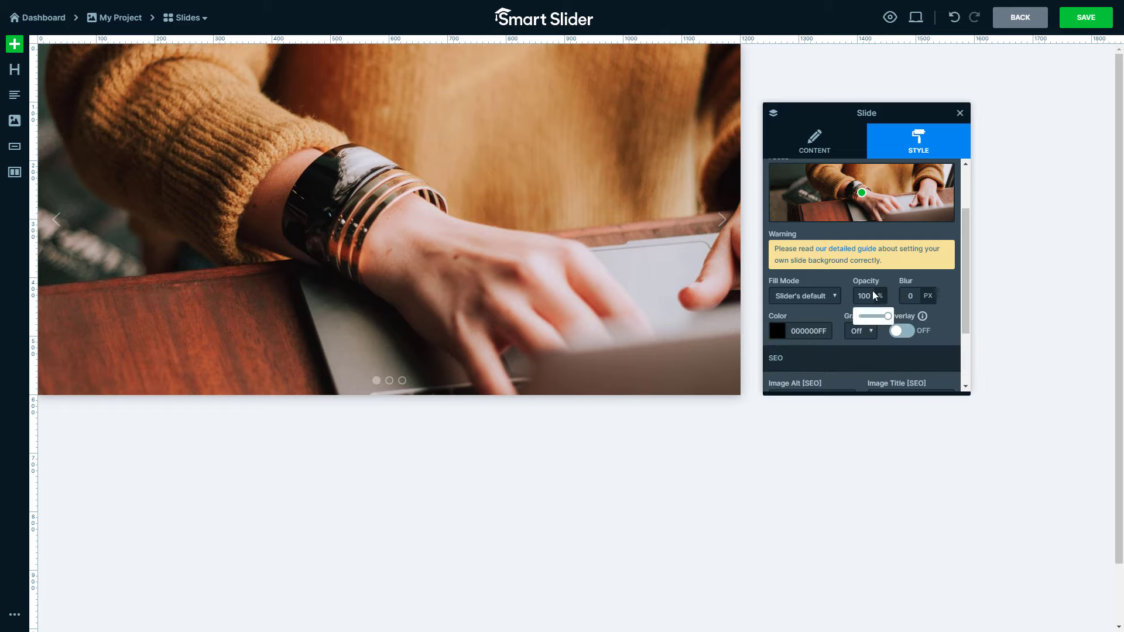
drag(887, 316, 871, 317)
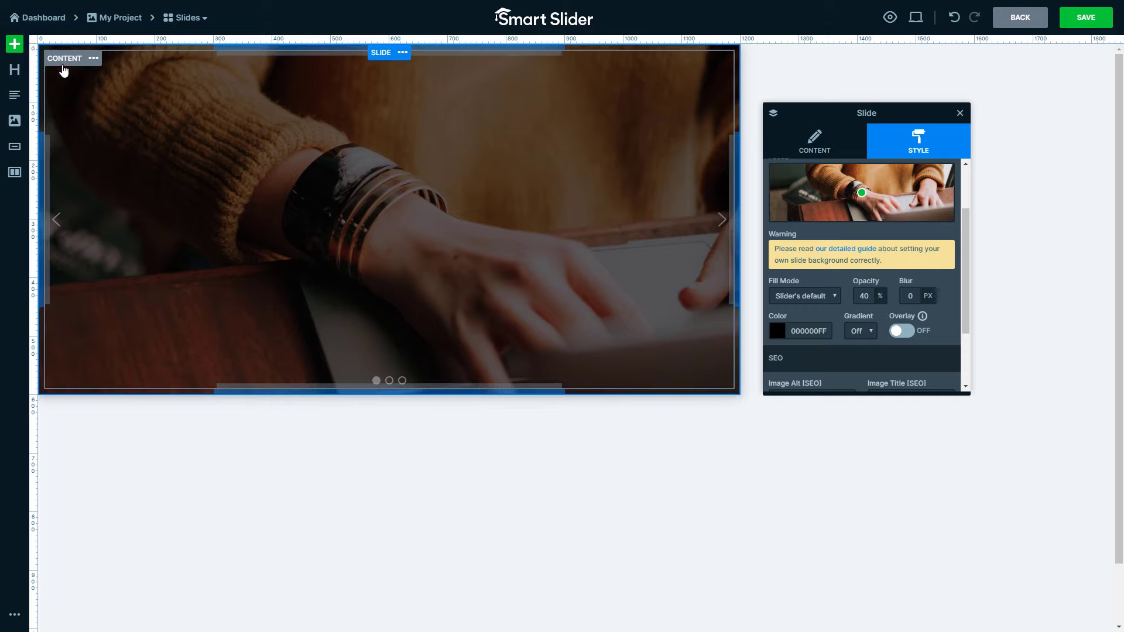
Drop a heading layer at the centre of slide1 and change its text to 'Any Device, Anywhere'
click(15, 45)
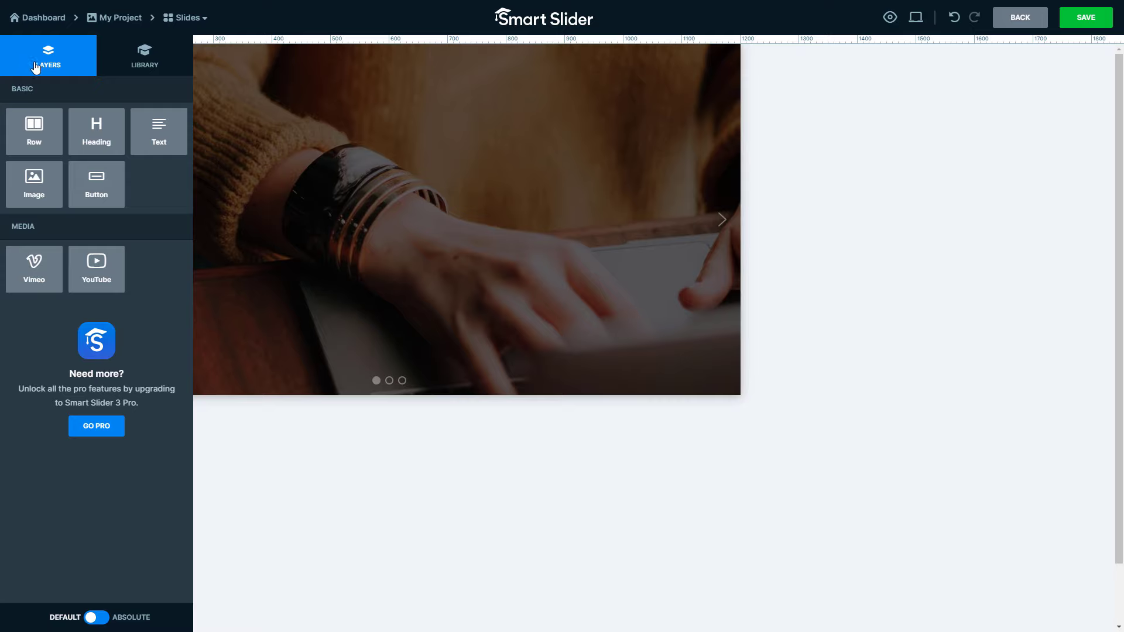
drag(95, 134, 348, 218)
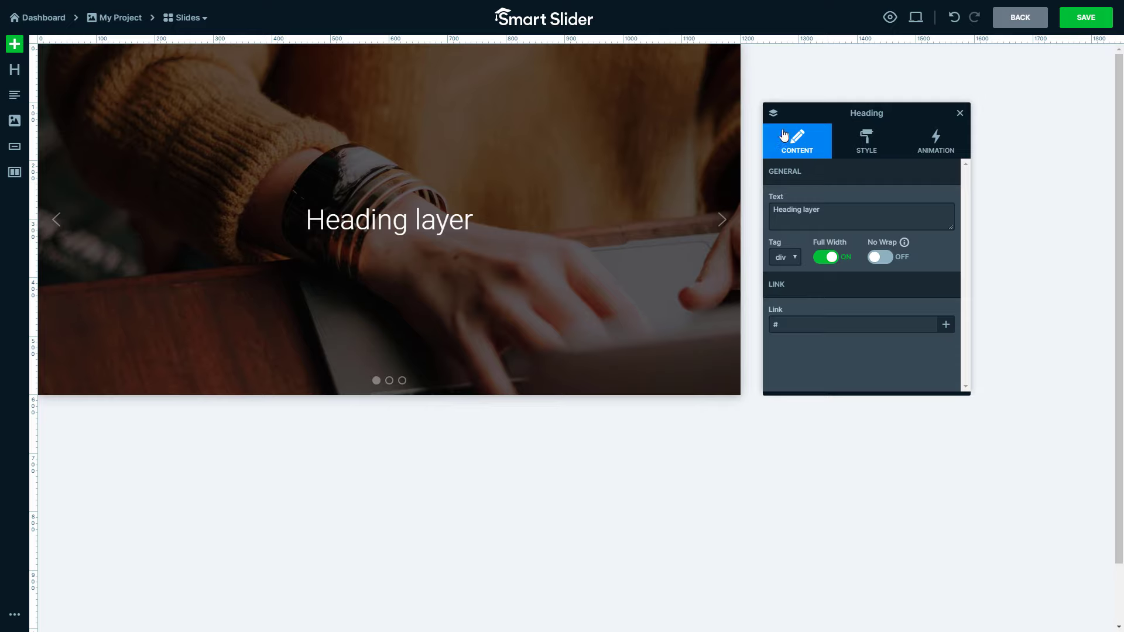
drag(822, 209, 766, 210)
text(Any Device, Anywhere)
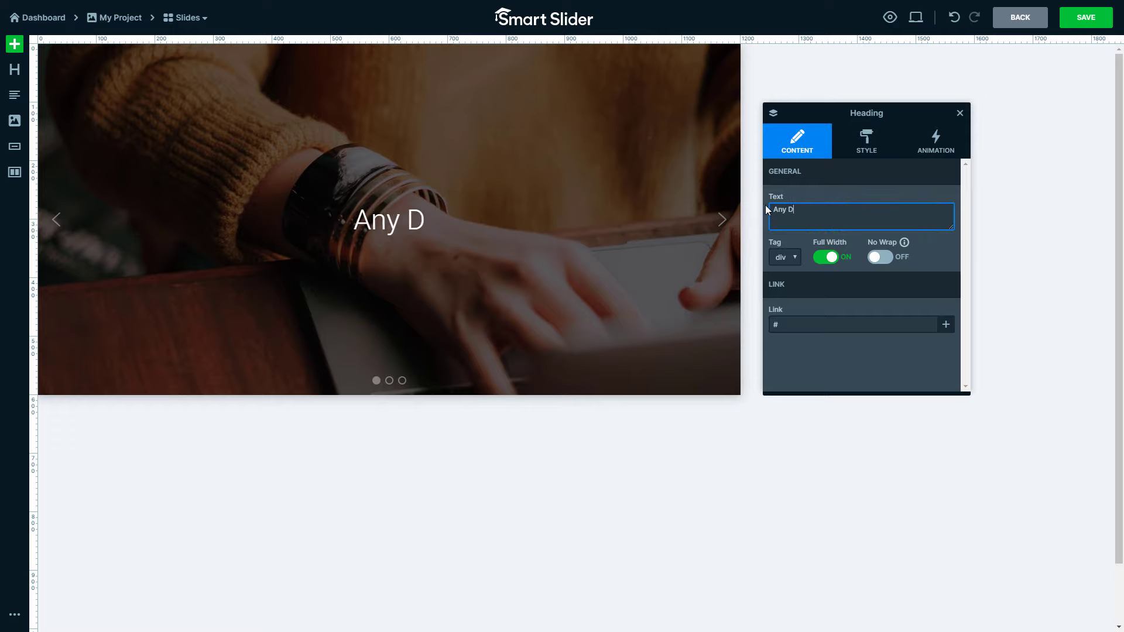
click(766, 208)
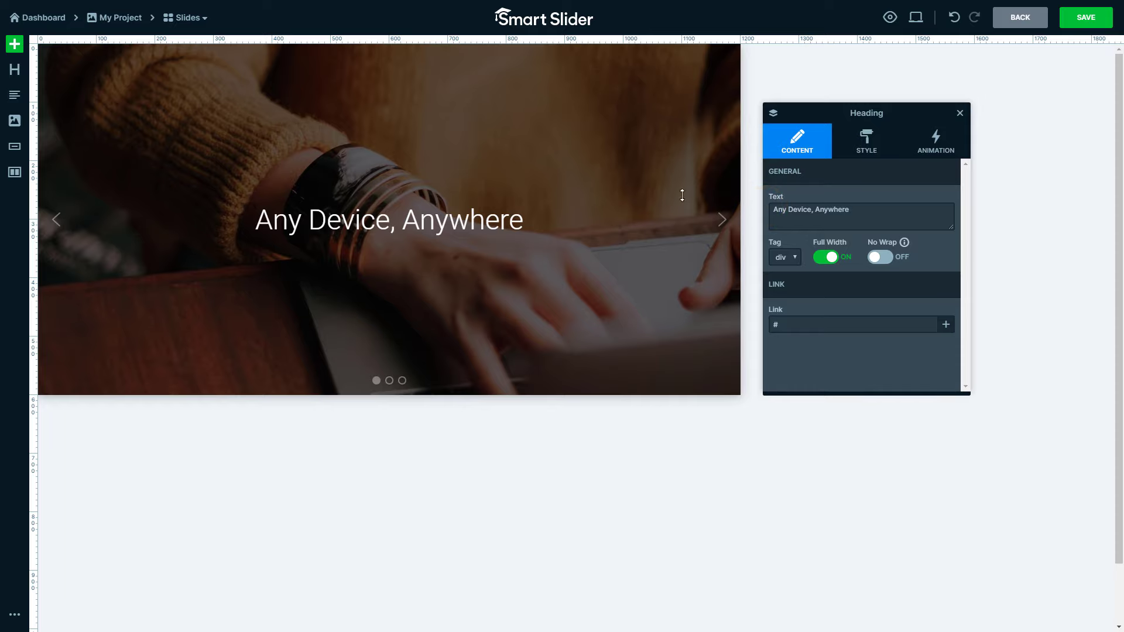
Add a Lorem ipsum paragraph below the heading and set slide padding to 55px sides, 50px bottom
click(15, 94)
drag(50, 114, 367, 258)
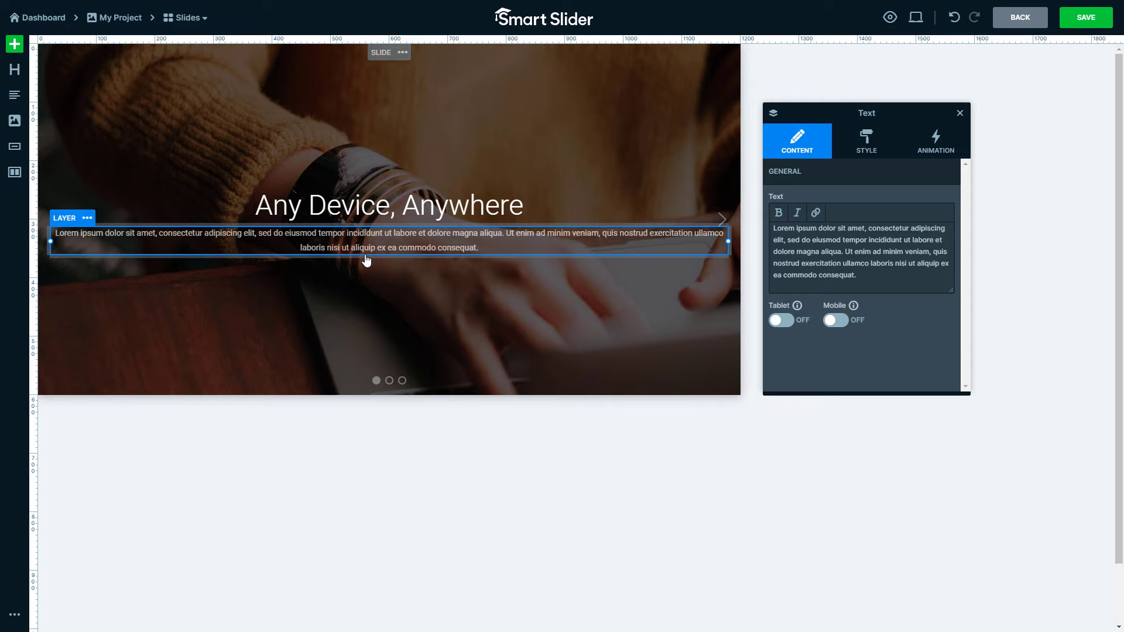
click(737, 290)
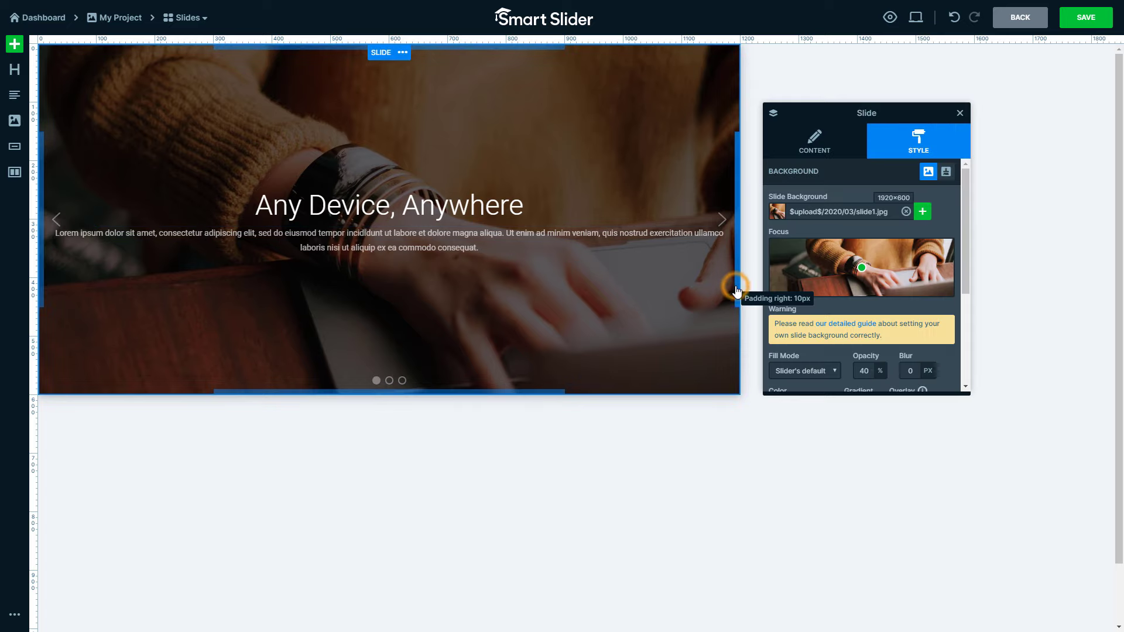
drag(736, 289, 709, 280)
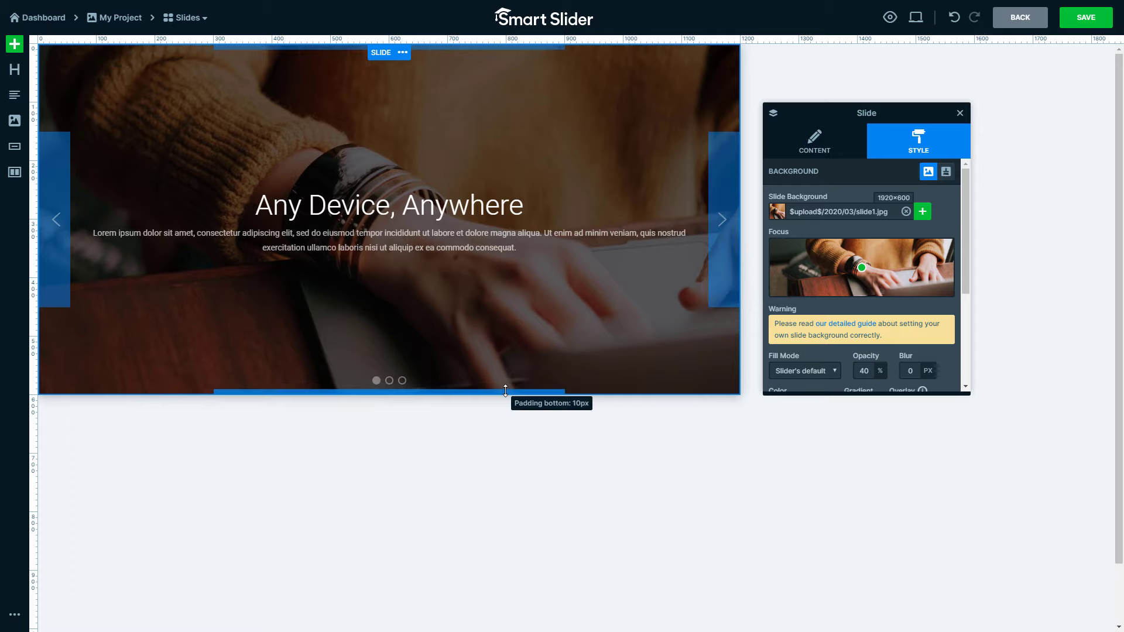
drag(505, 391, 506, 419)
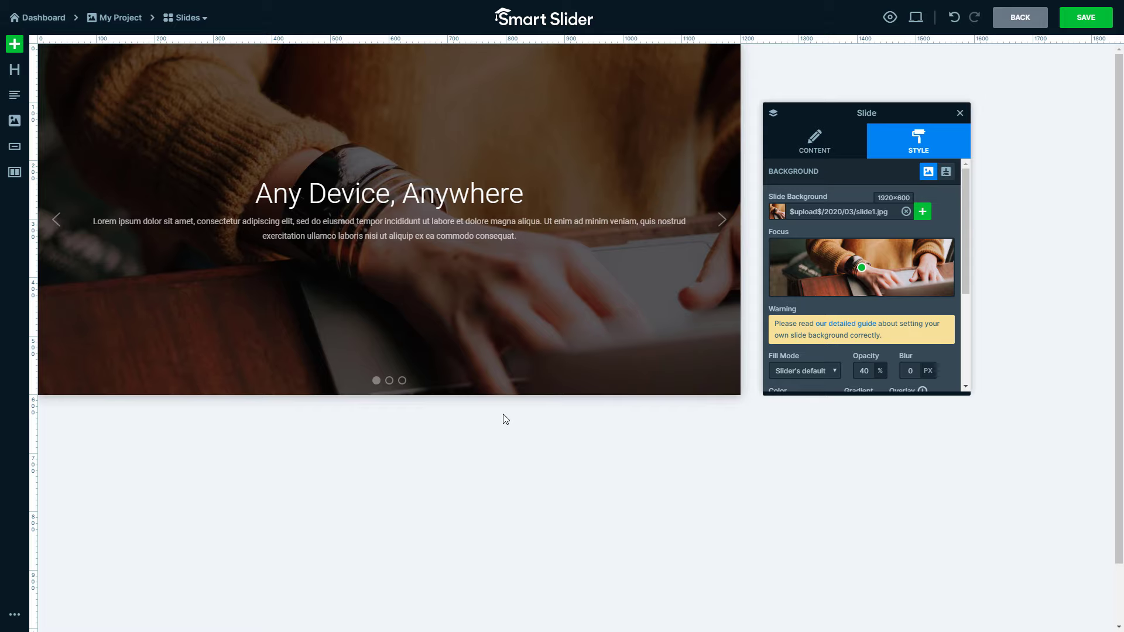
Set the Lorem ipsum paragraph's font size to 18 px and place a Learn More button beneath it
click(502, 243)
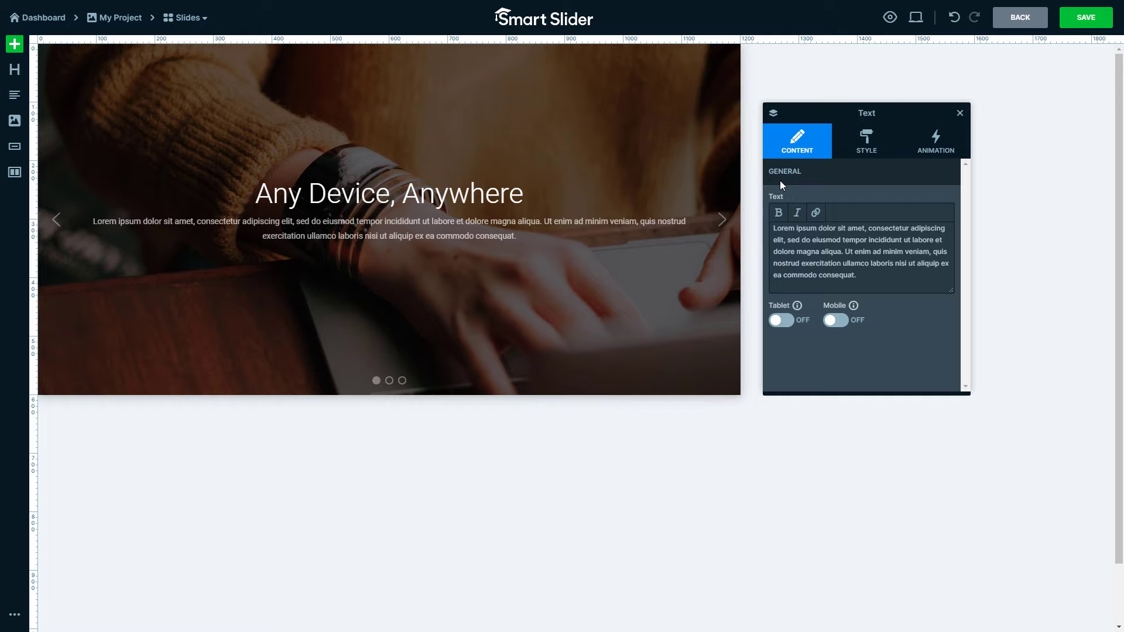
click(868, 162)
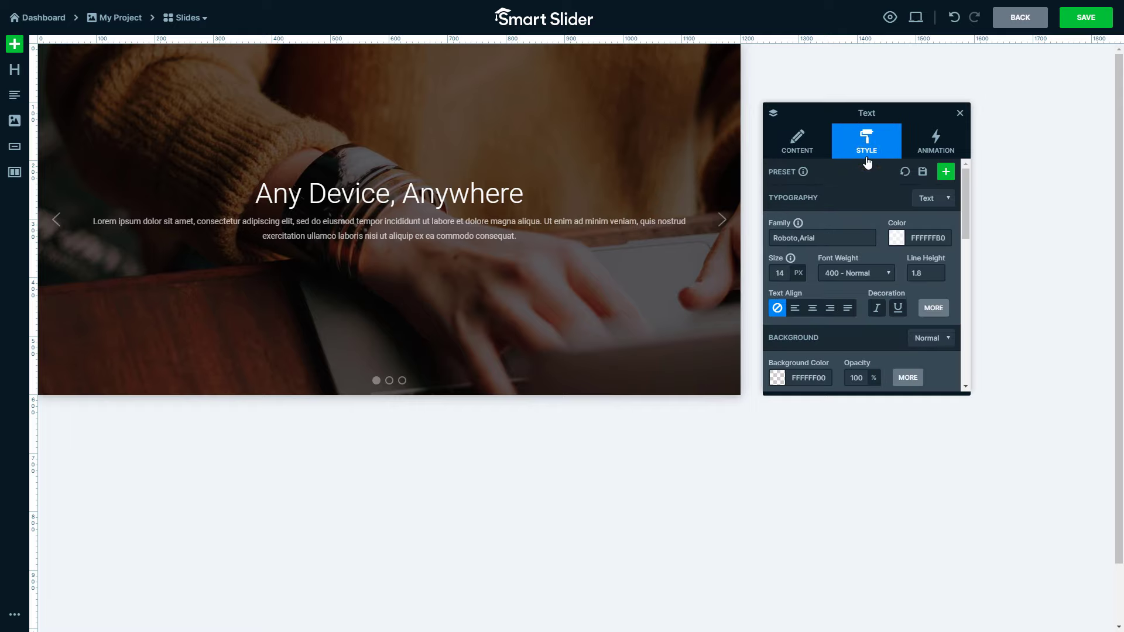
click(779, 273)
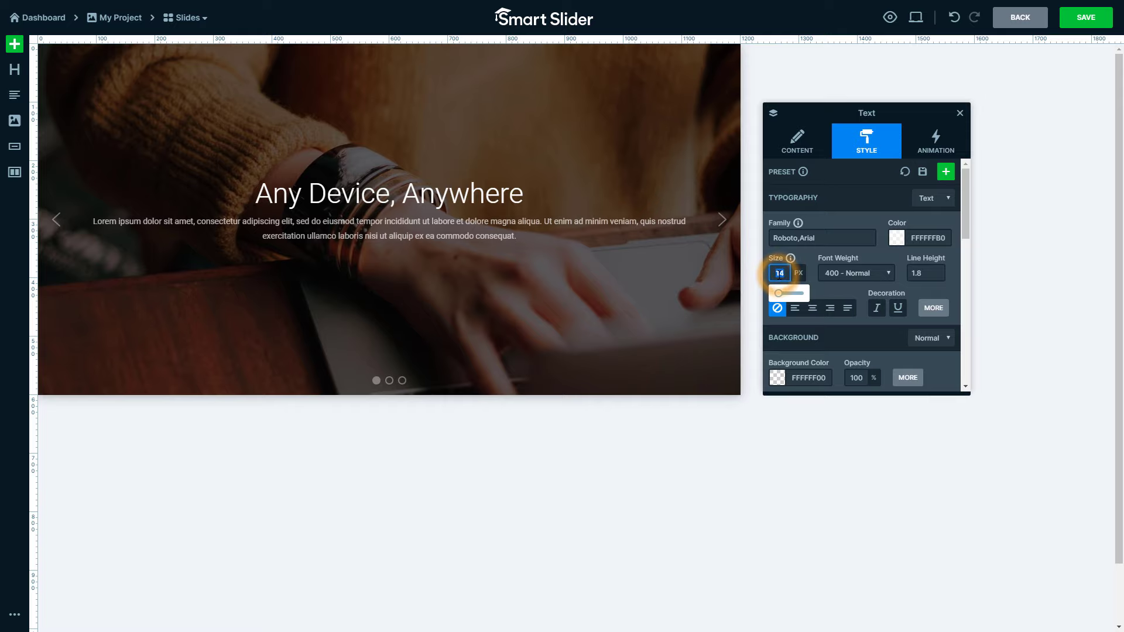
text(18)
key(Return)
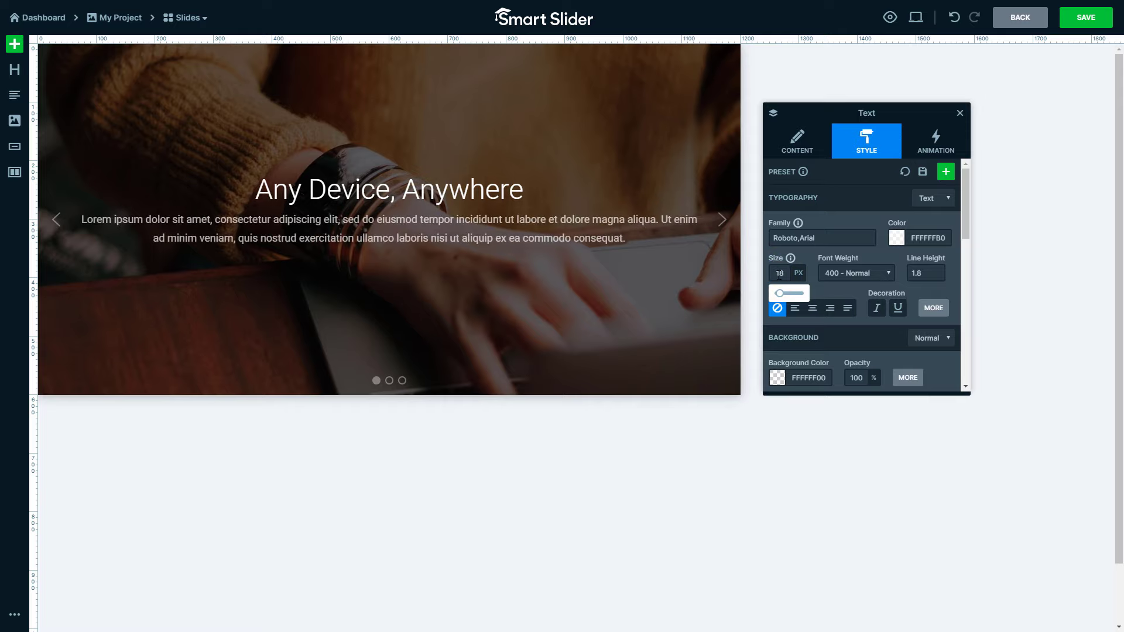
drag(14, 147, 364, 265)
click(793, 316)
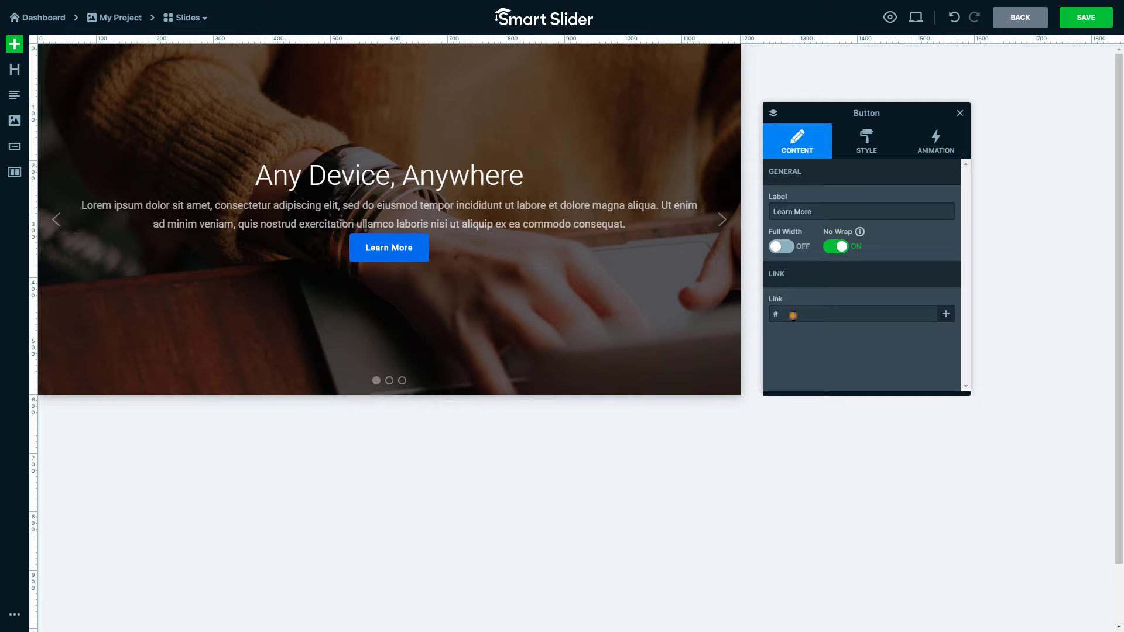
text(https://smartslider3.com)
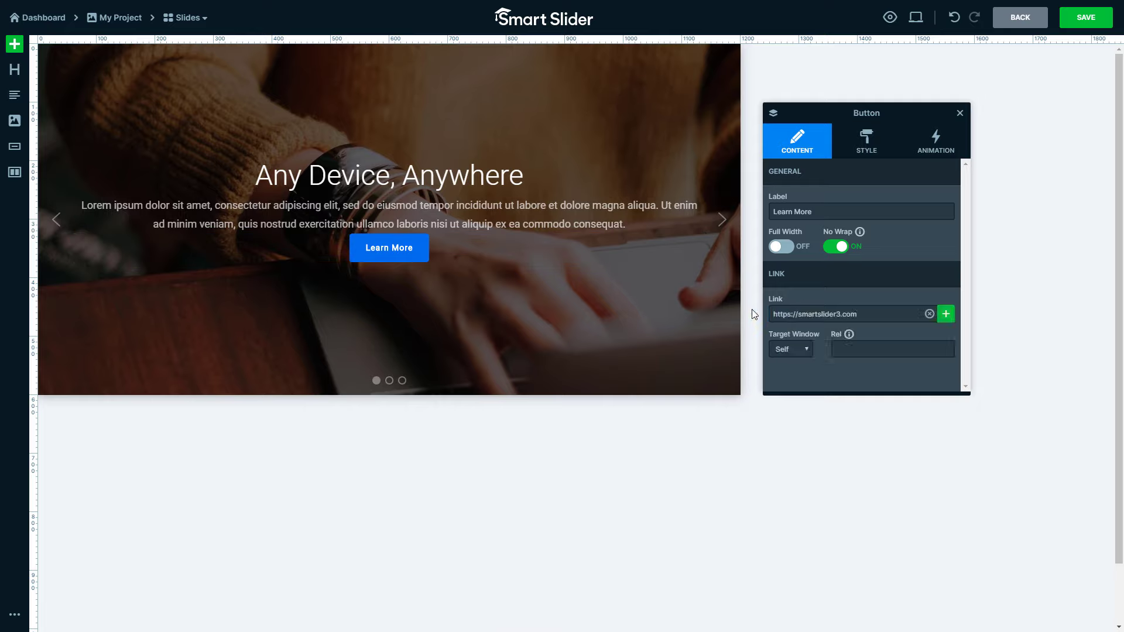
click(490, 216)
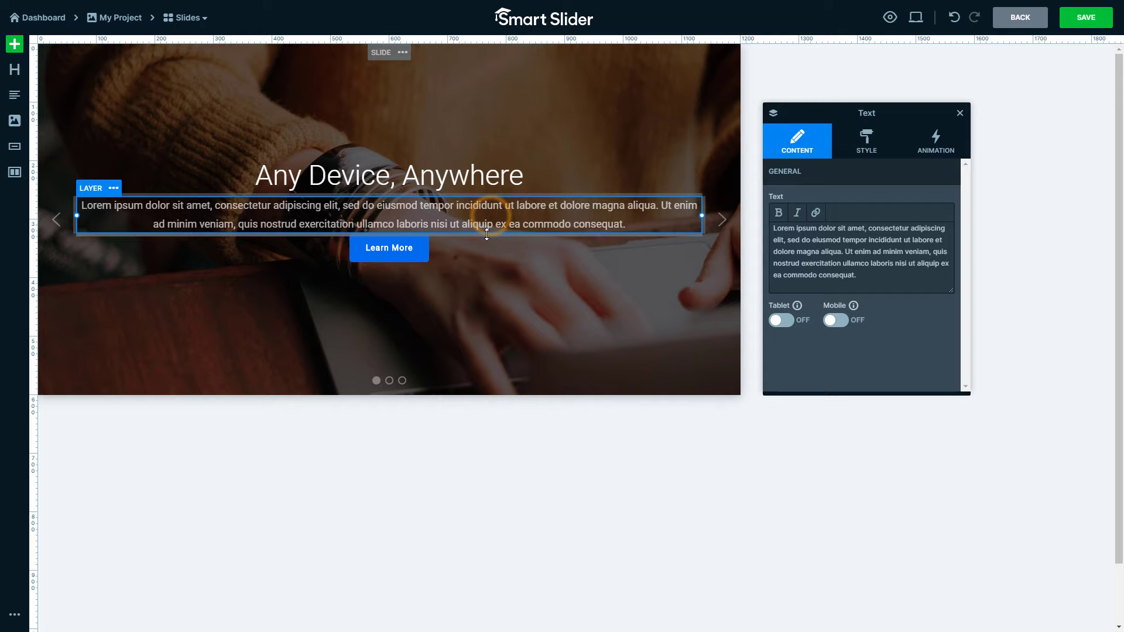
drag(487, 234, 469, 249)
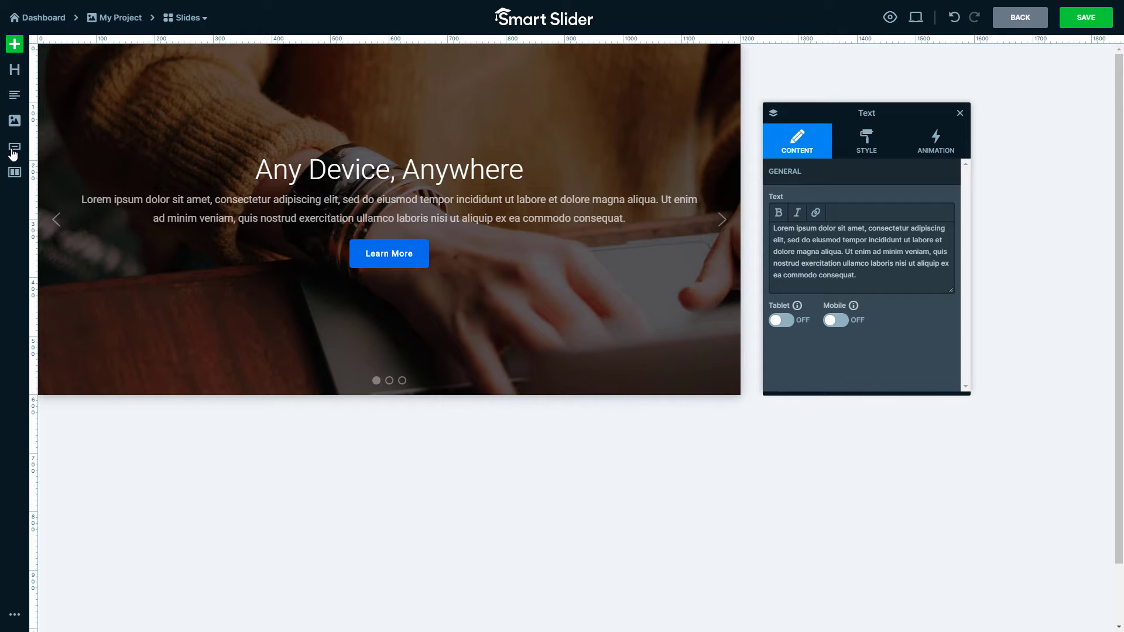
Add a second button and a two-column row, put a button in each column, cap the row at 400px
drag(16, 149, 384, 283)
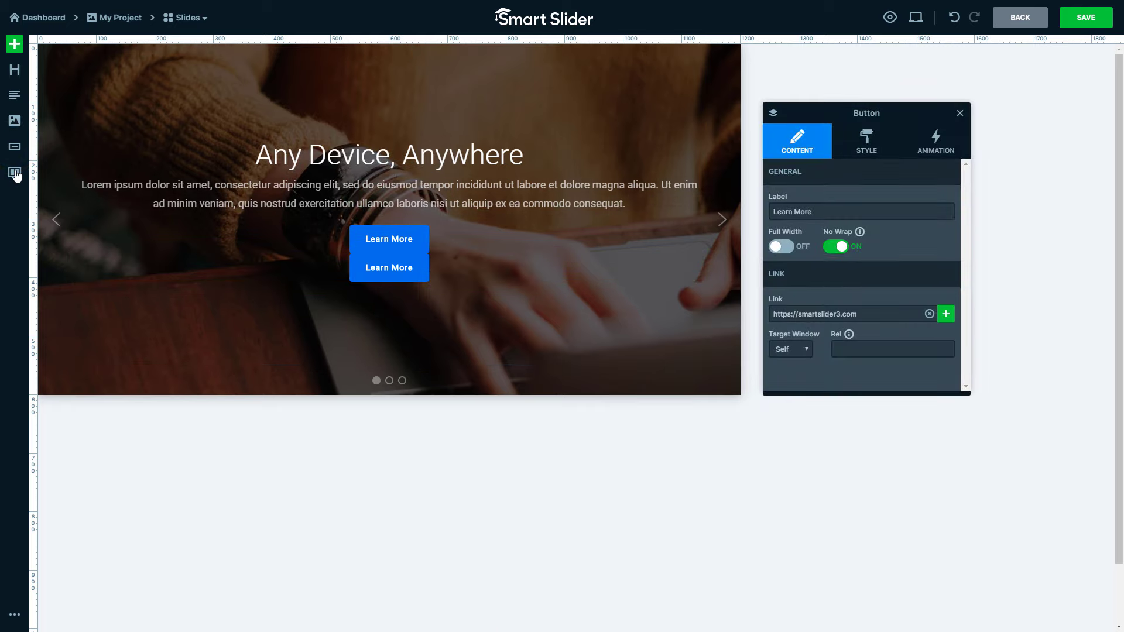
drag(15, 172, 355, 272)
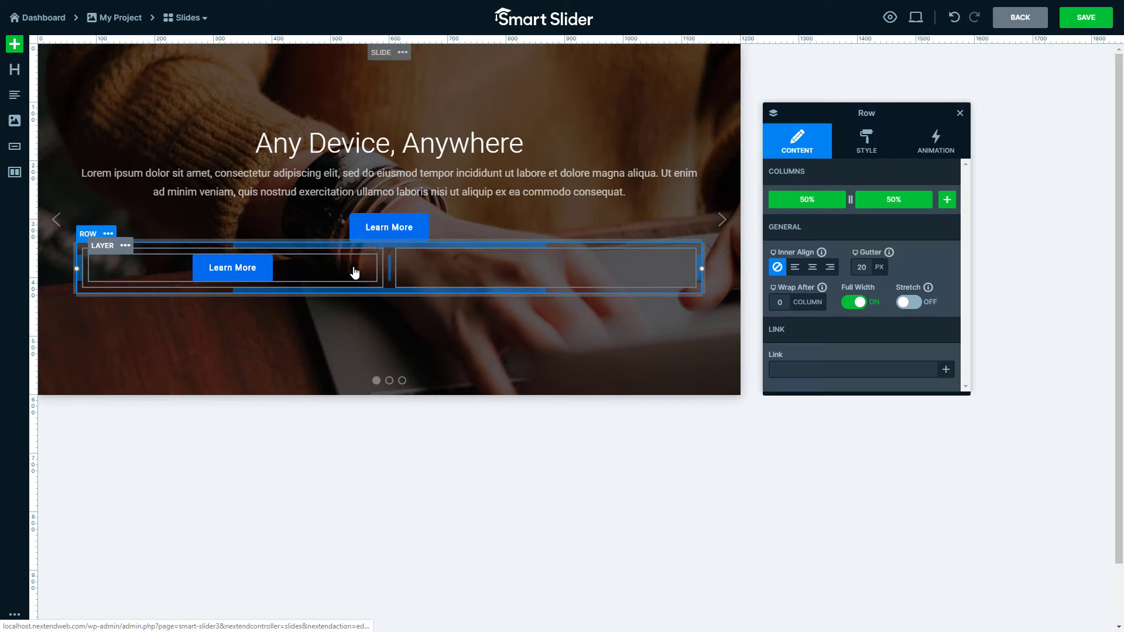
drag(377, 236, 481, 275)
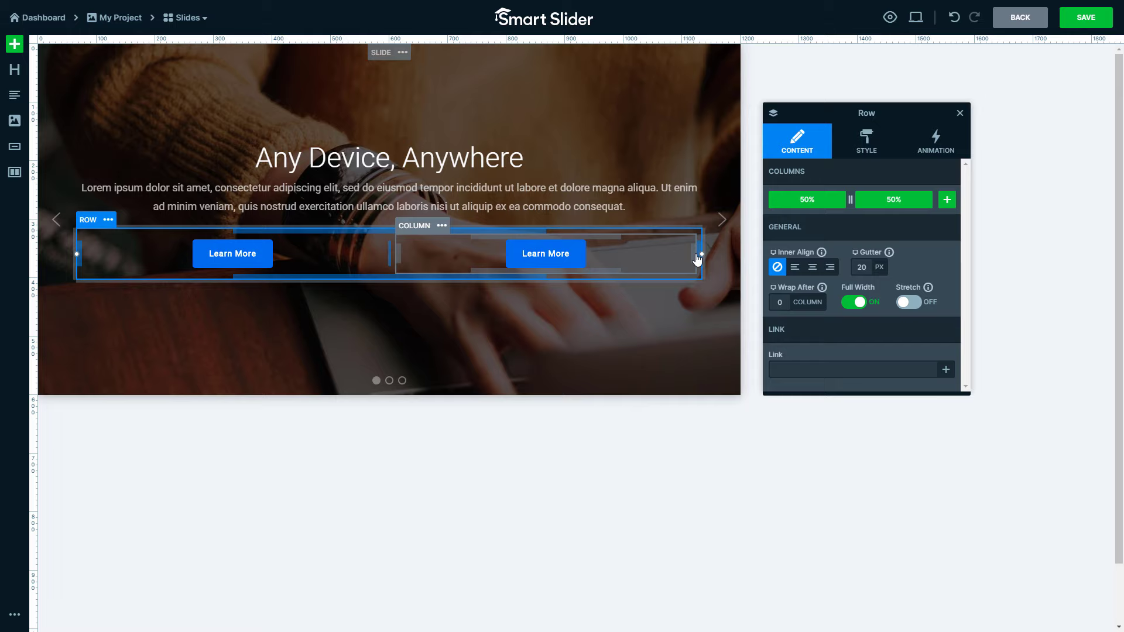
drag(699, 253, 503, 256)
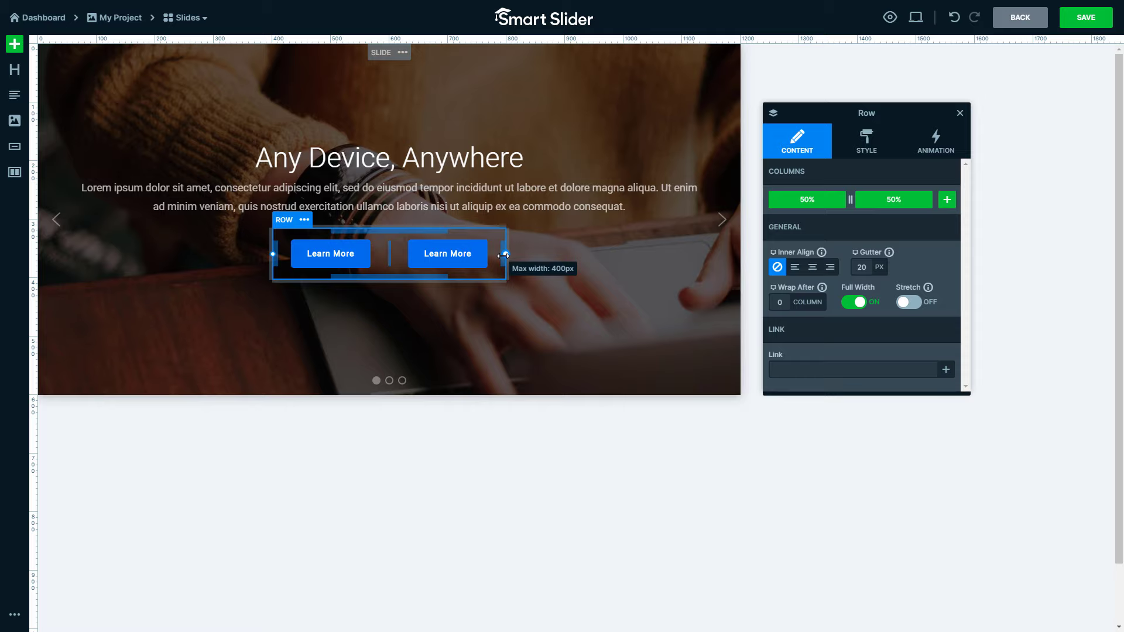
drag(504, 256, 511, 268)
Narrow the slide's content container to 590px wide, keeping it vertically centred
click(593, 324)
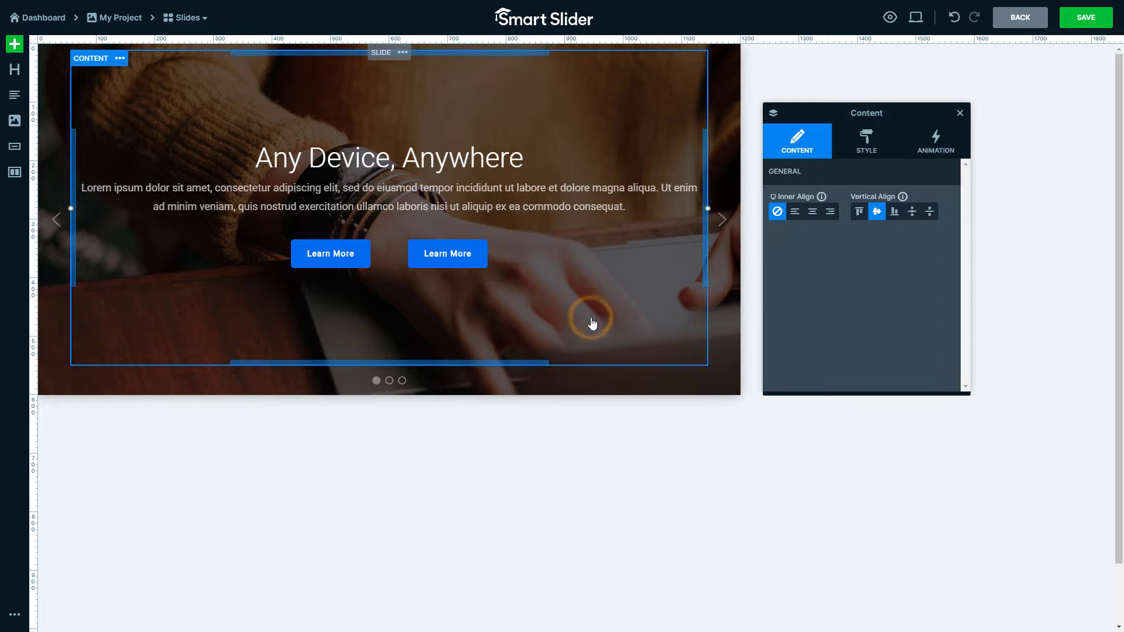
click(895, 221)
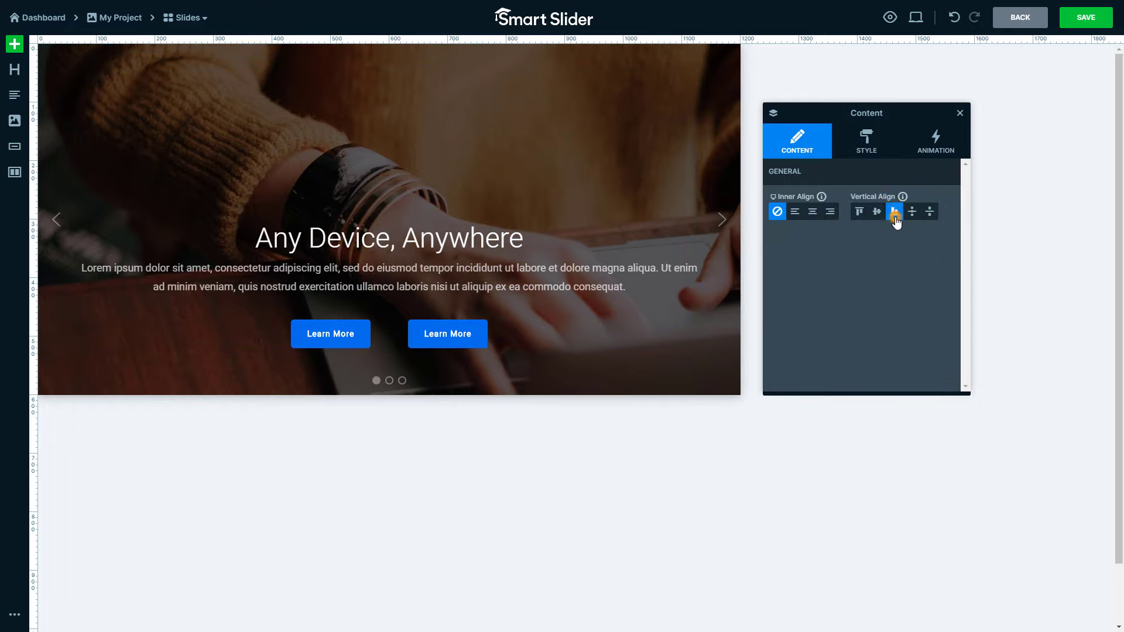
click(878, 216)
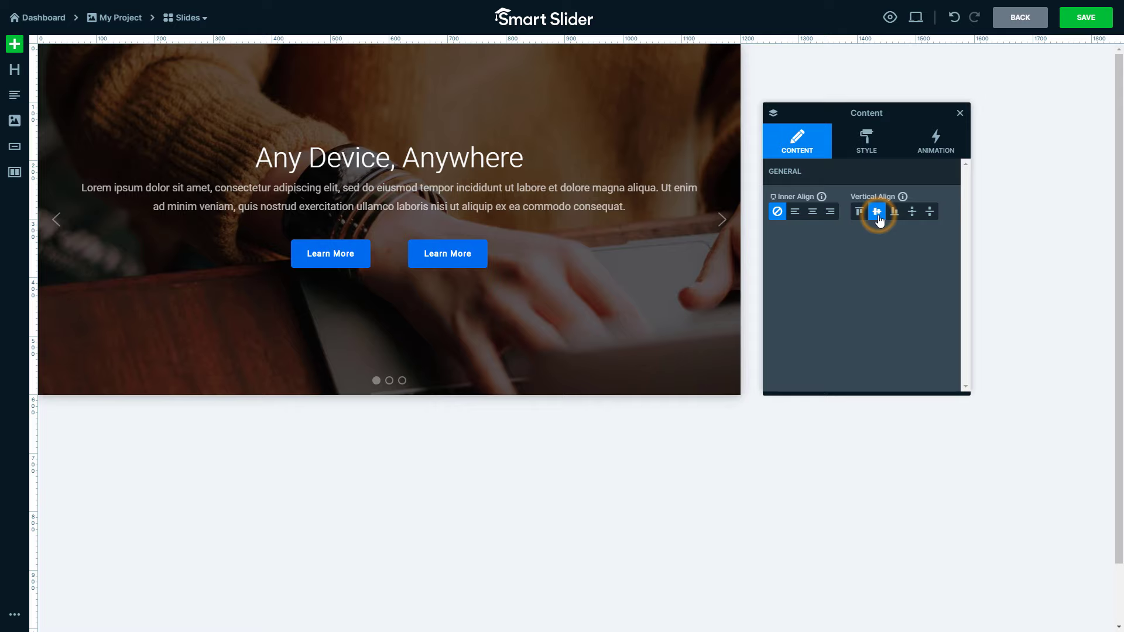
drag(708, 209, 561, 210)
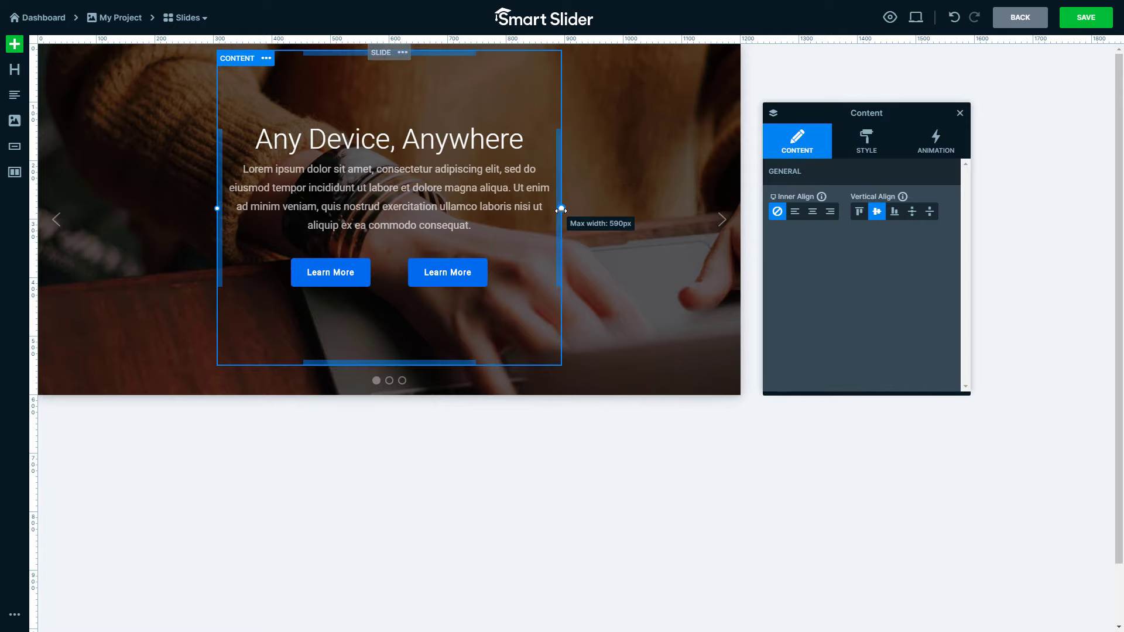
Set the content's Inner Align and Position Align to left
click(797, 213)
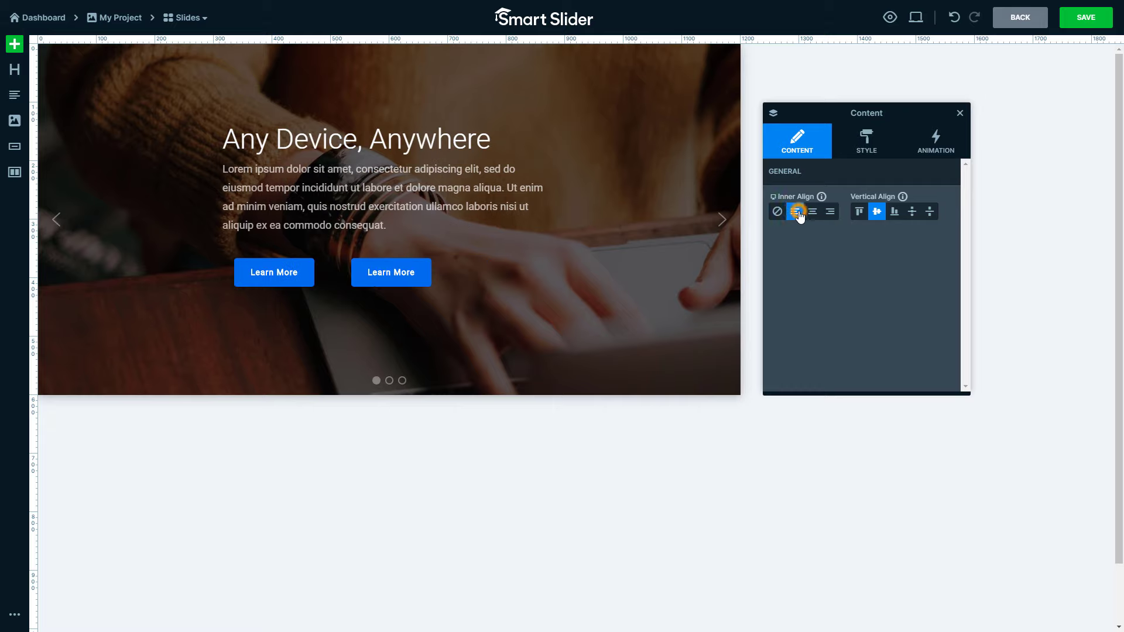
click(860, 151)
scroll(848, 199, down, 5)
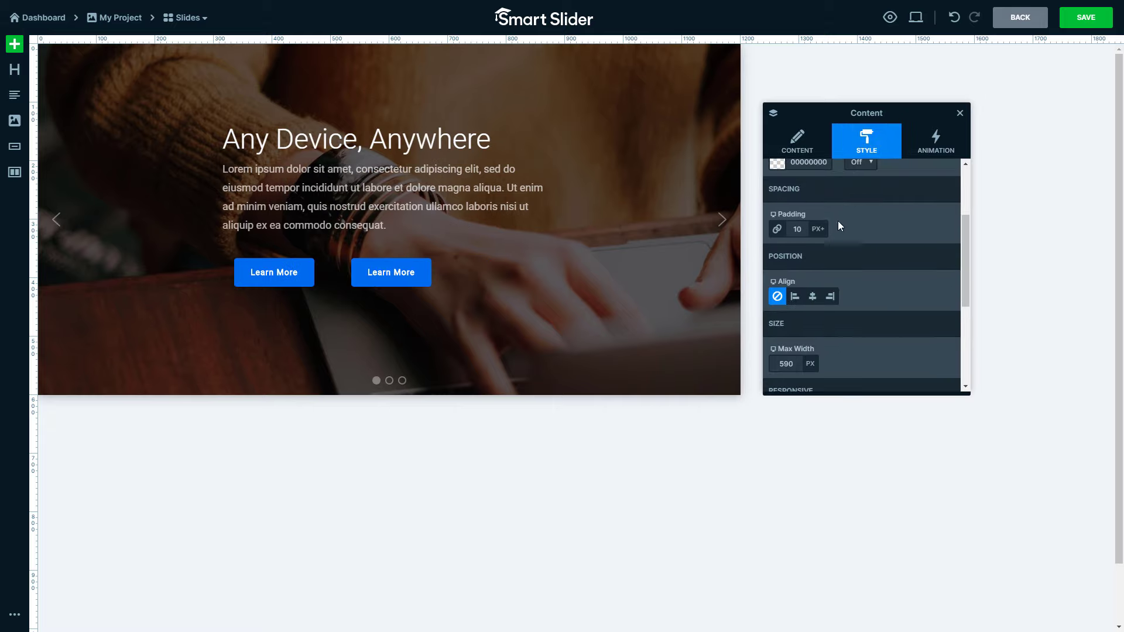
click(796, 301)
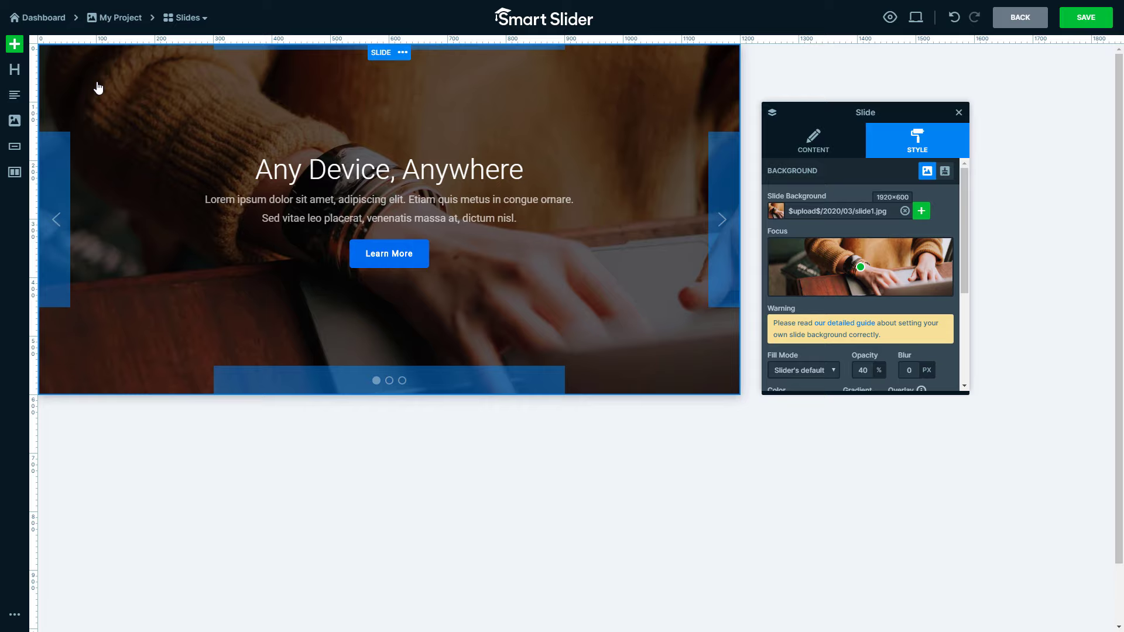
click(16, 45)
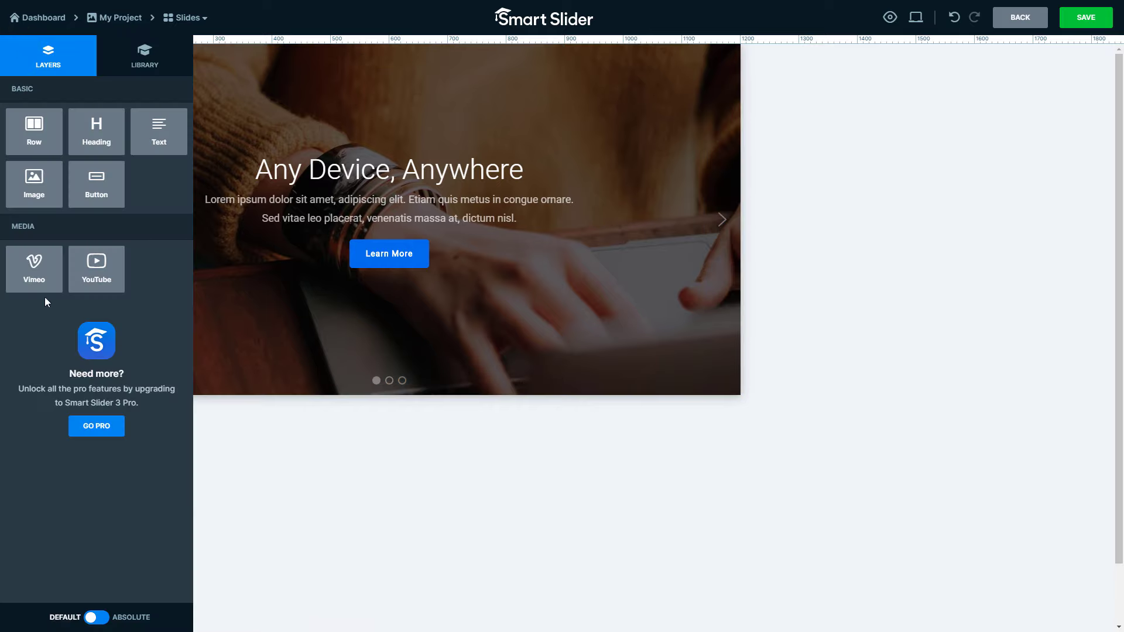
click(94, 619)
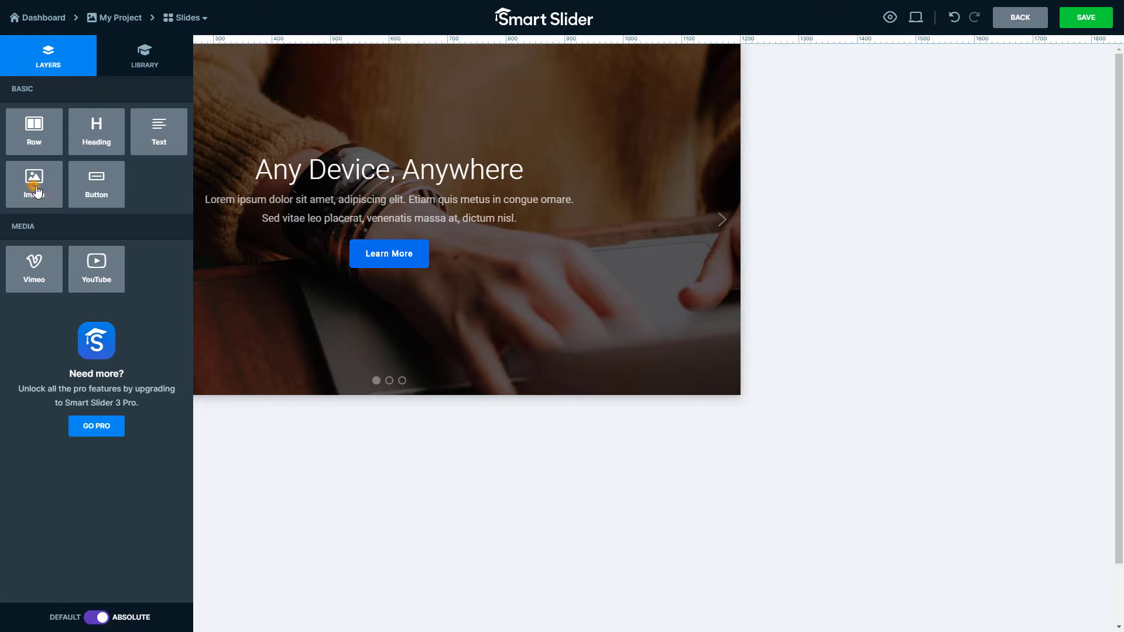
drag(35, 186, 384, 201)
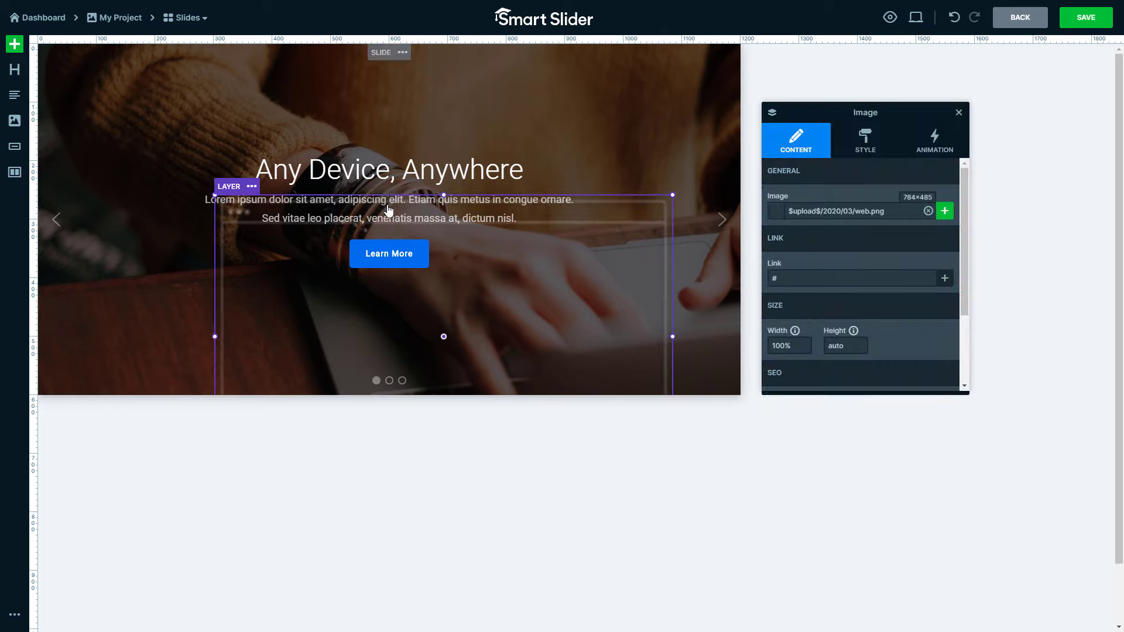
drag(453, 341, 326, 215)
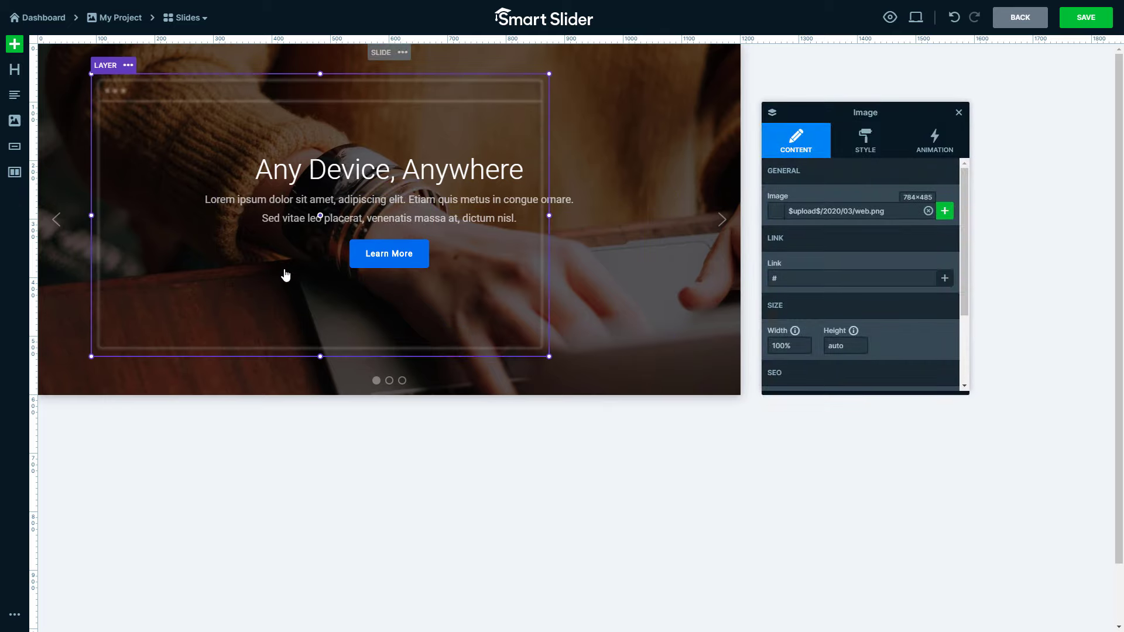
drag(212, 268, 282, 263)
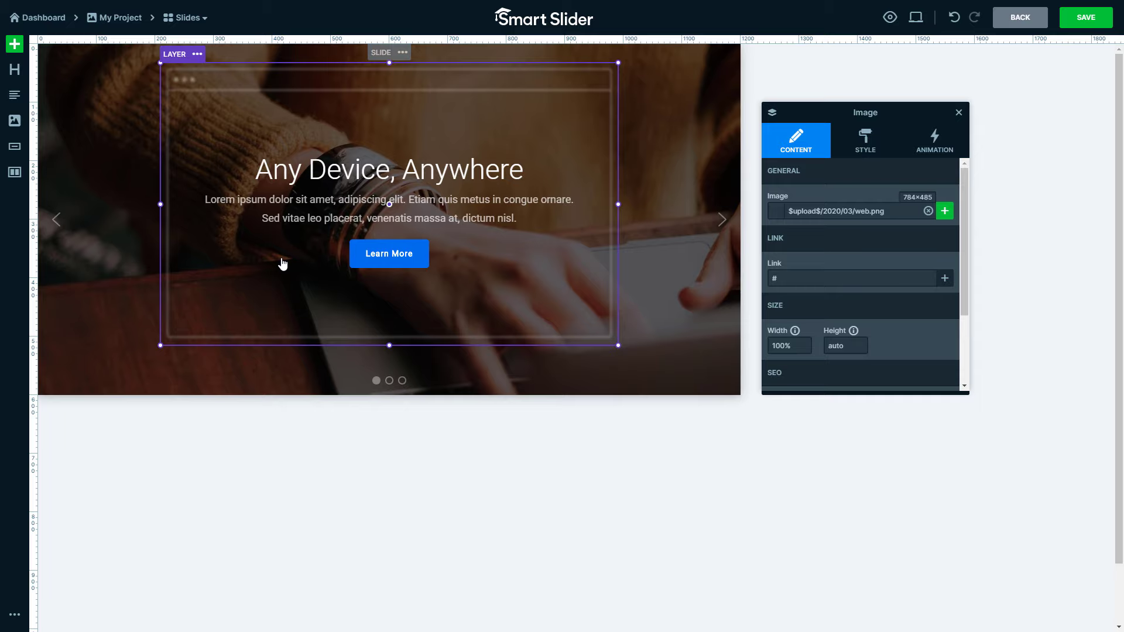
click(858, 155)
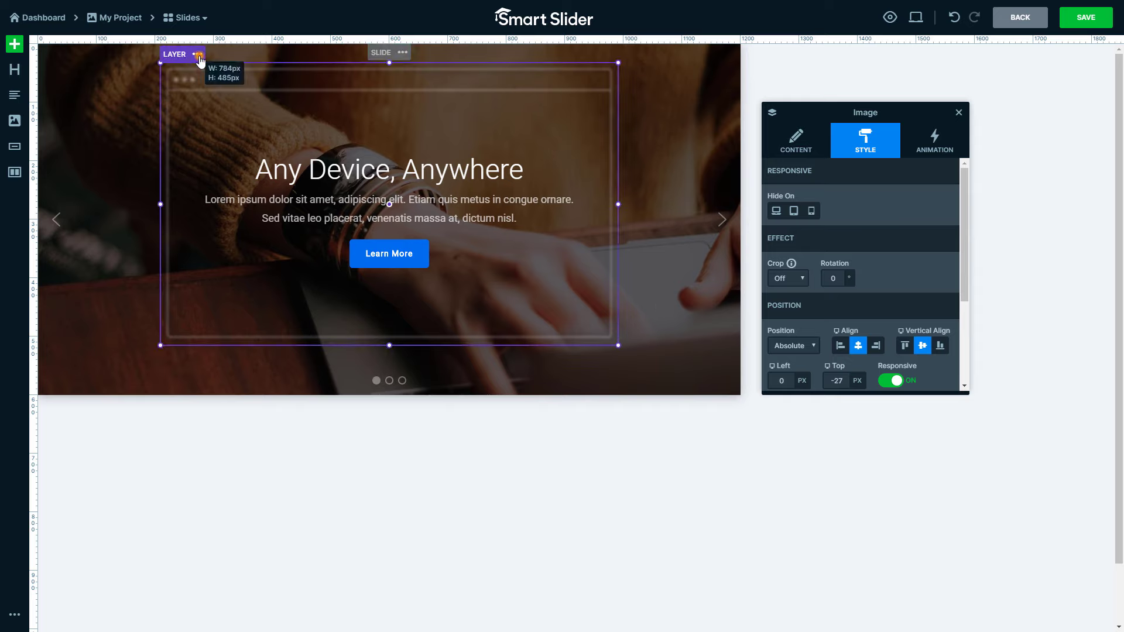
click(199, 55)
click(206, 180)
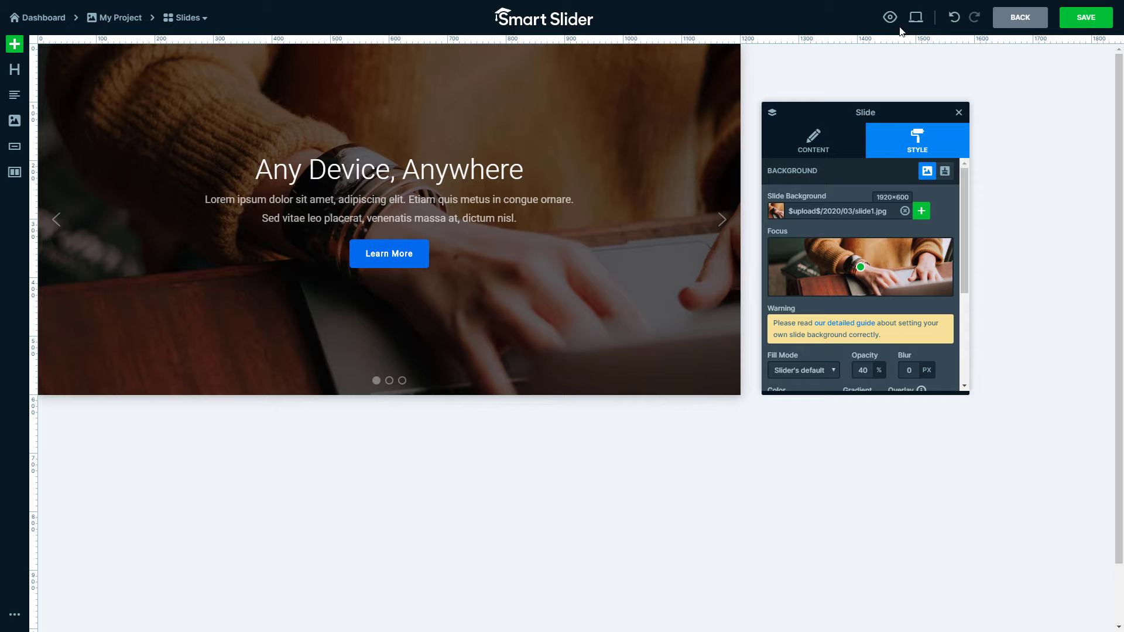
Switch to phone view and toggle the Lorem ipsum paragraph's phone visibility off and back on
mouse_move(919, 20)
click(916, 43)
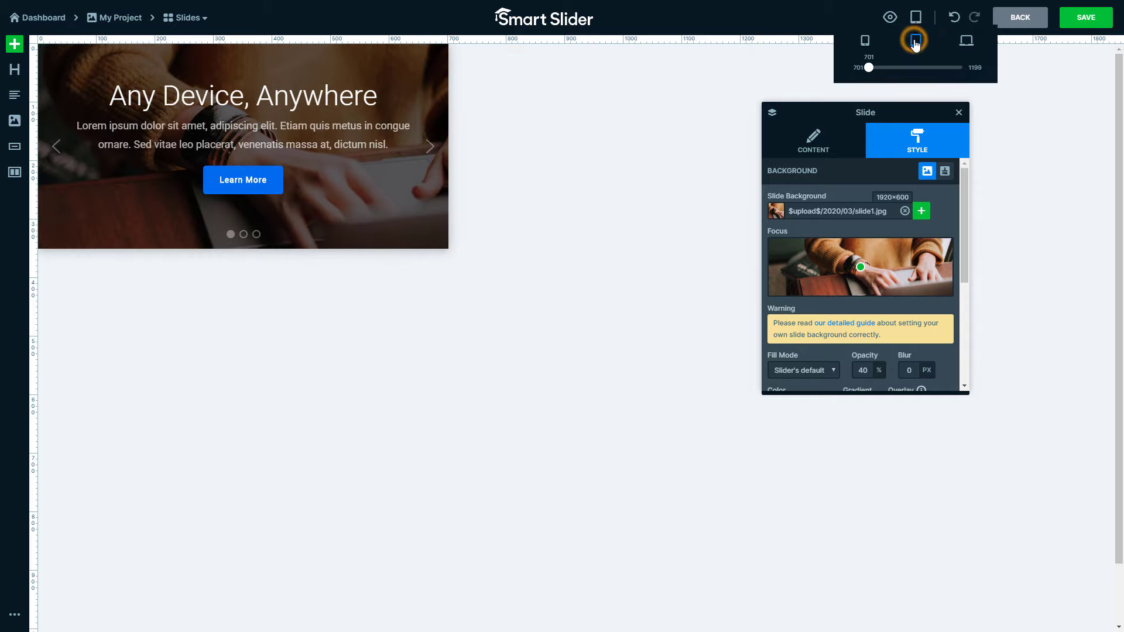
click(866, 42)
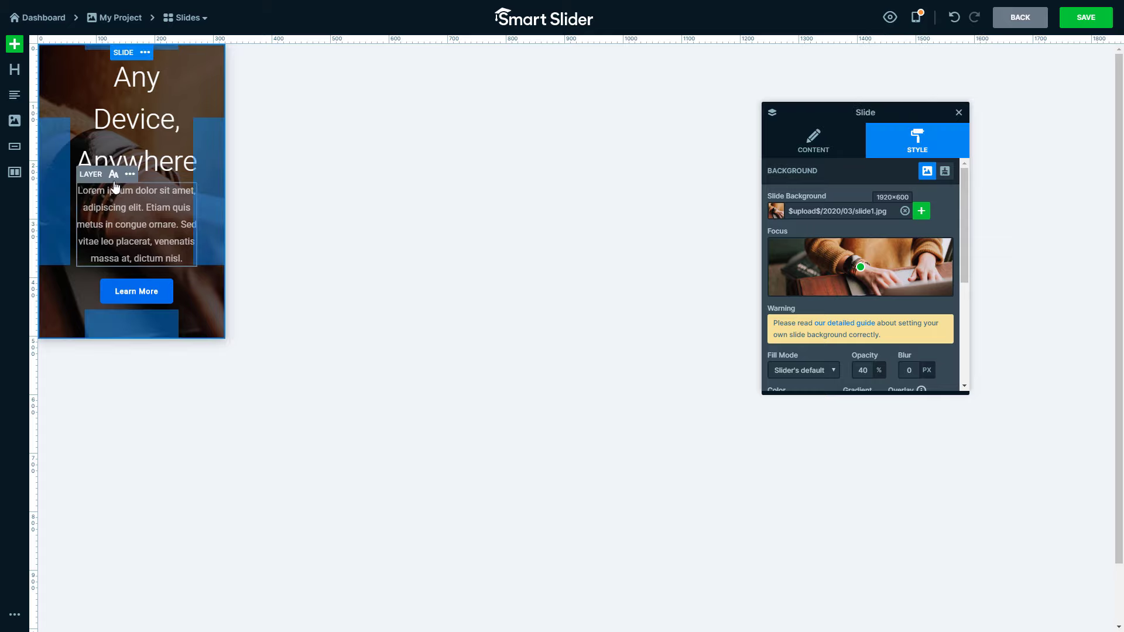
click(116, 185)
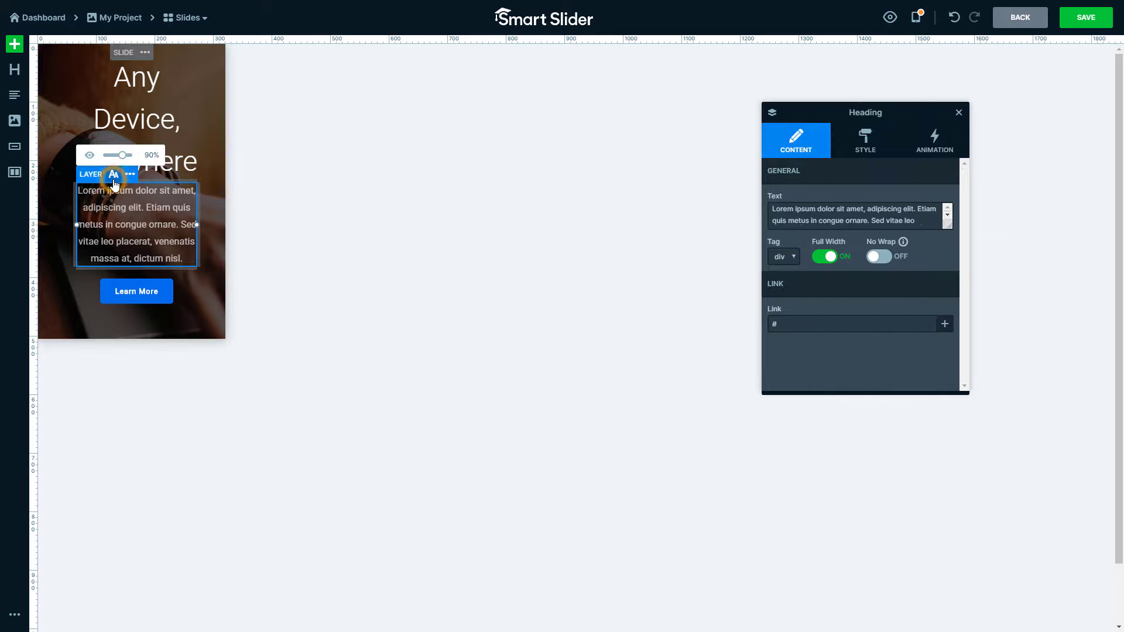
click(91, 156)
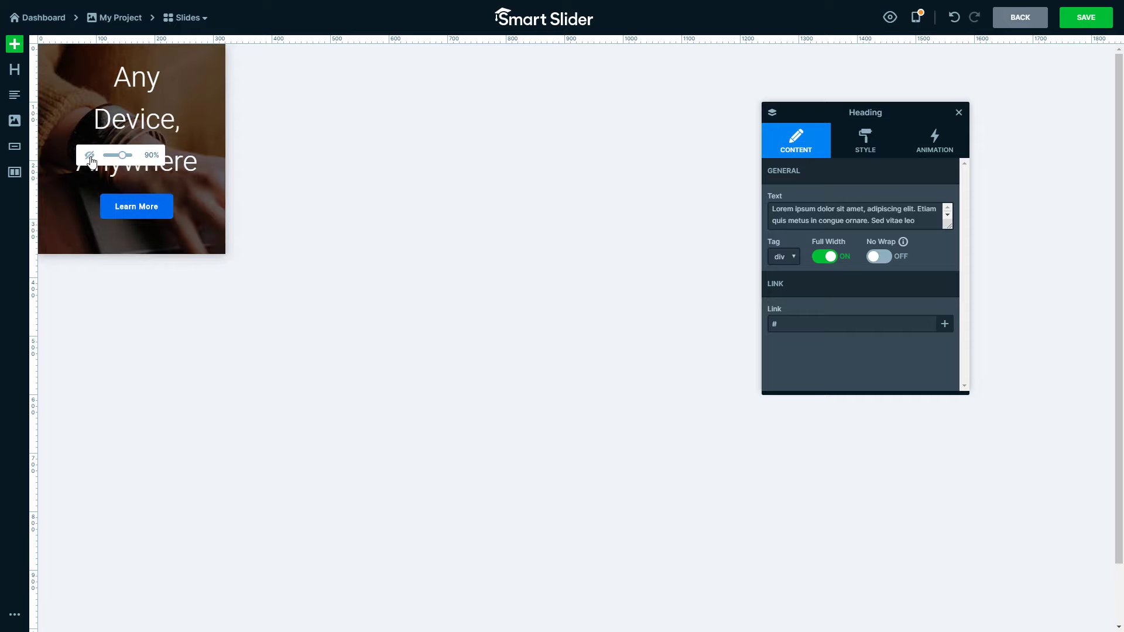
click(89, 156)
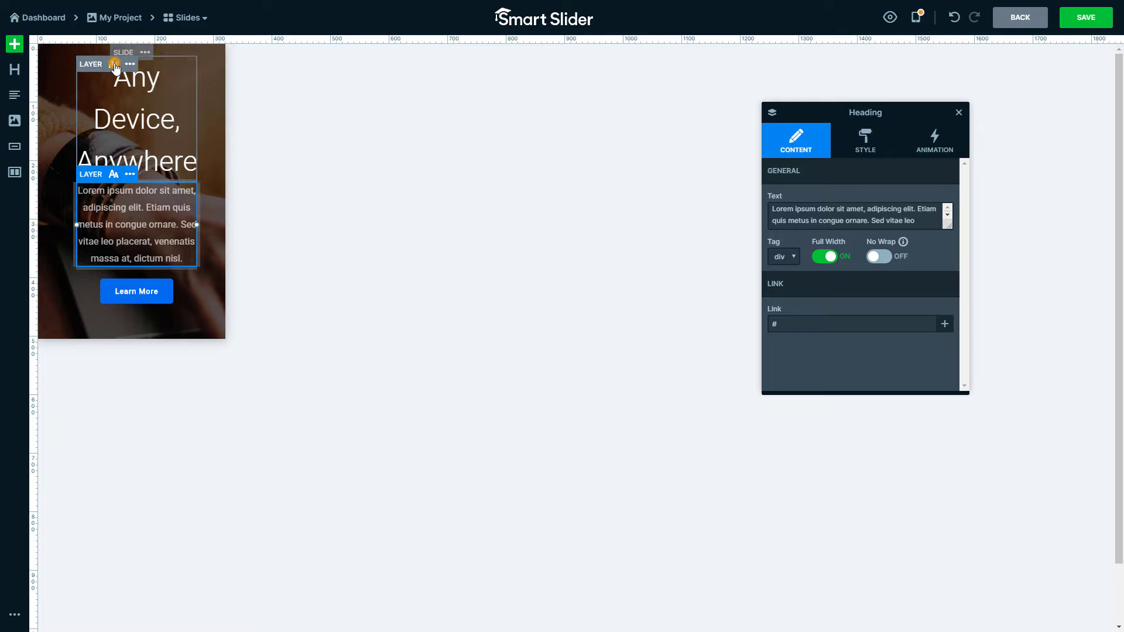
On phones, scale the heading to 60% and cut slide padding to 15px sides, 20px bottom
click(115, 65)
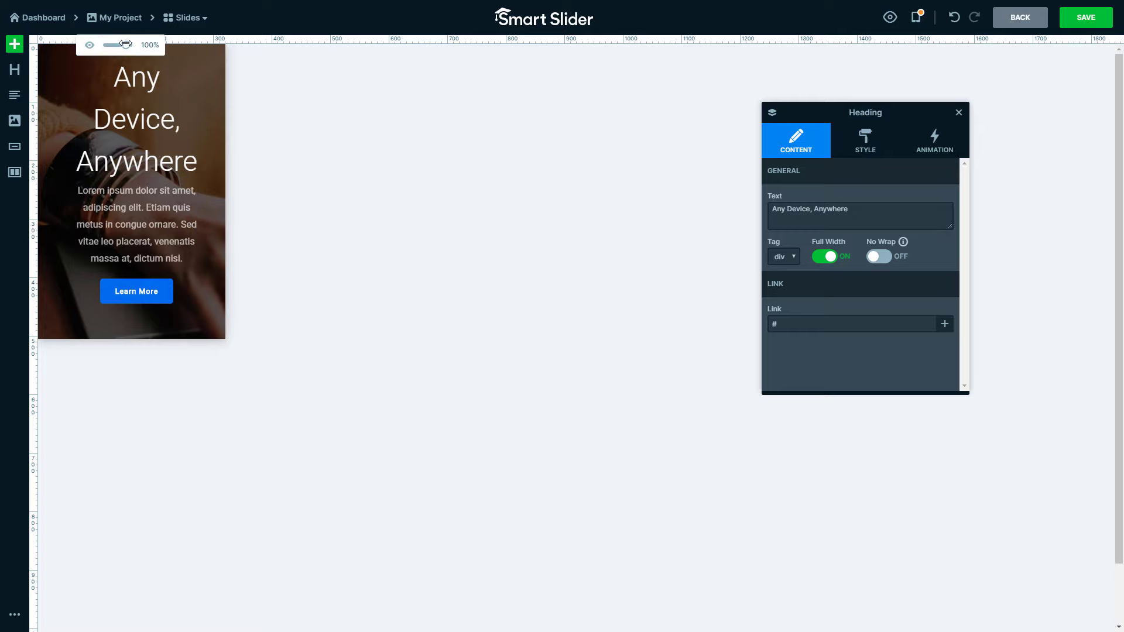
drag(124, 44, 113, 45)
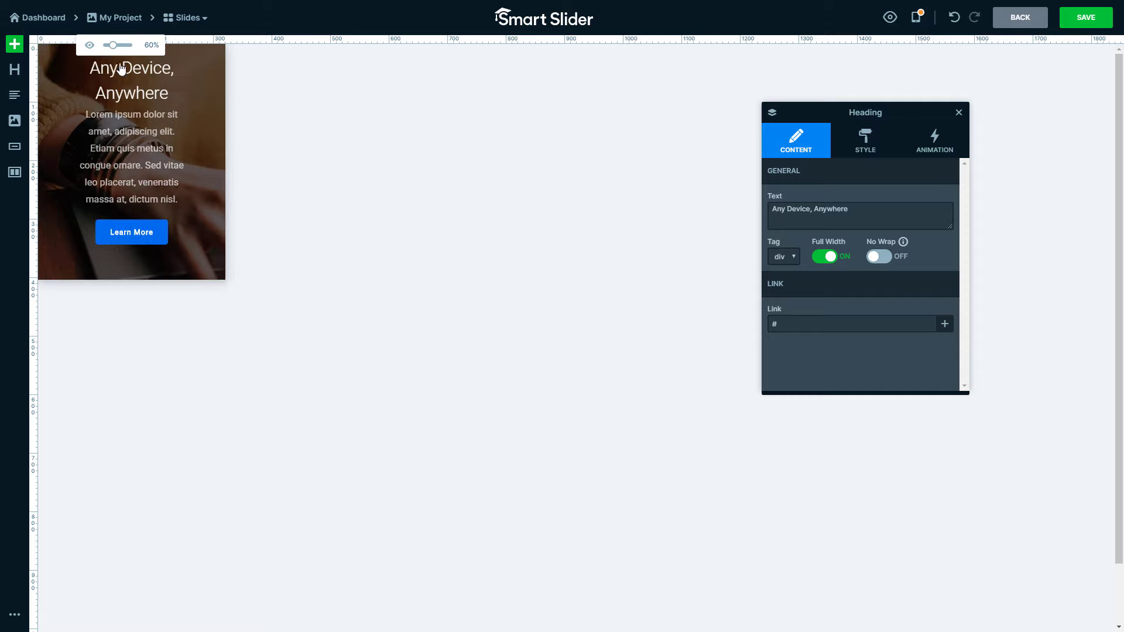
click(197, 142)
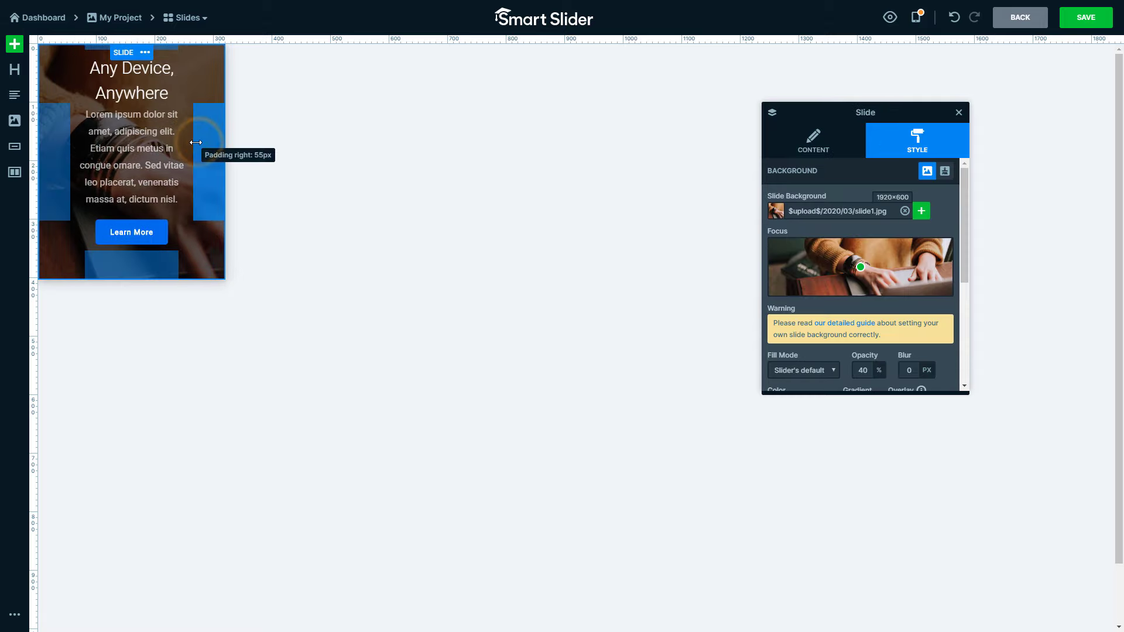
drag(206, 143, 220, 144)
drag(169, 220, 157, 209)
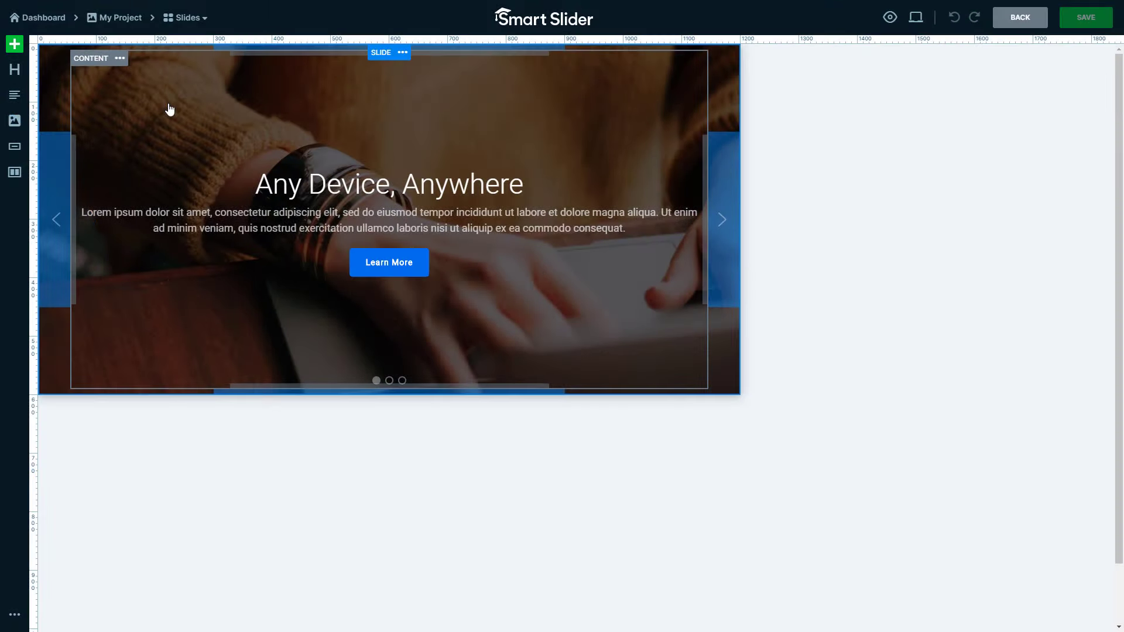
Apply the Amazing Software template from the library's TESTIMONIAL category to the slide
click(15, 44)
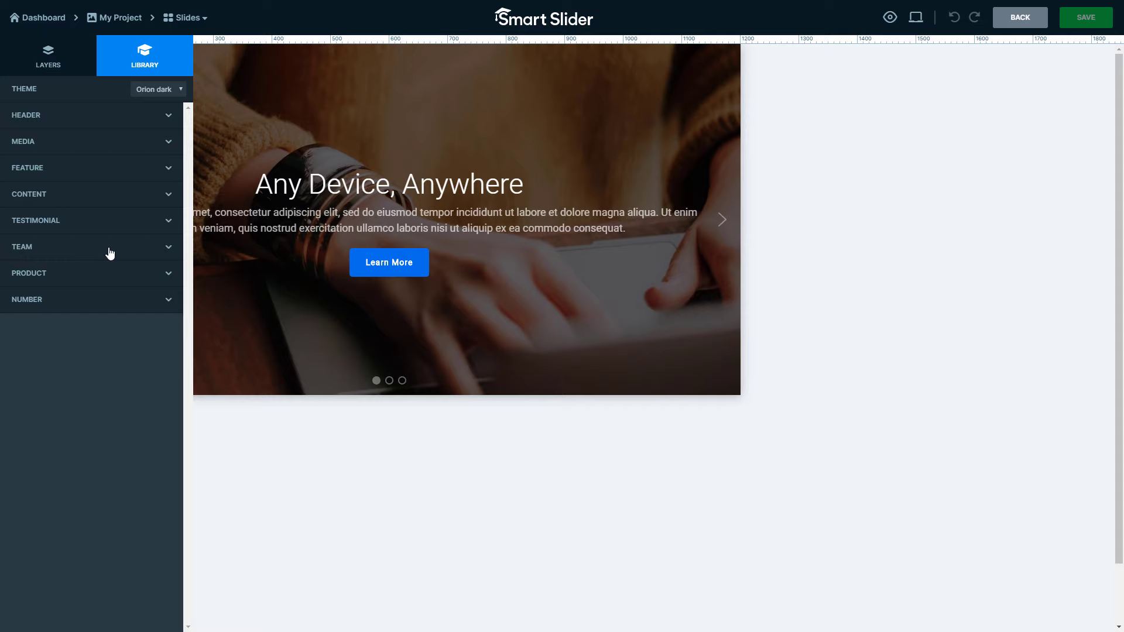
click(98, 275)
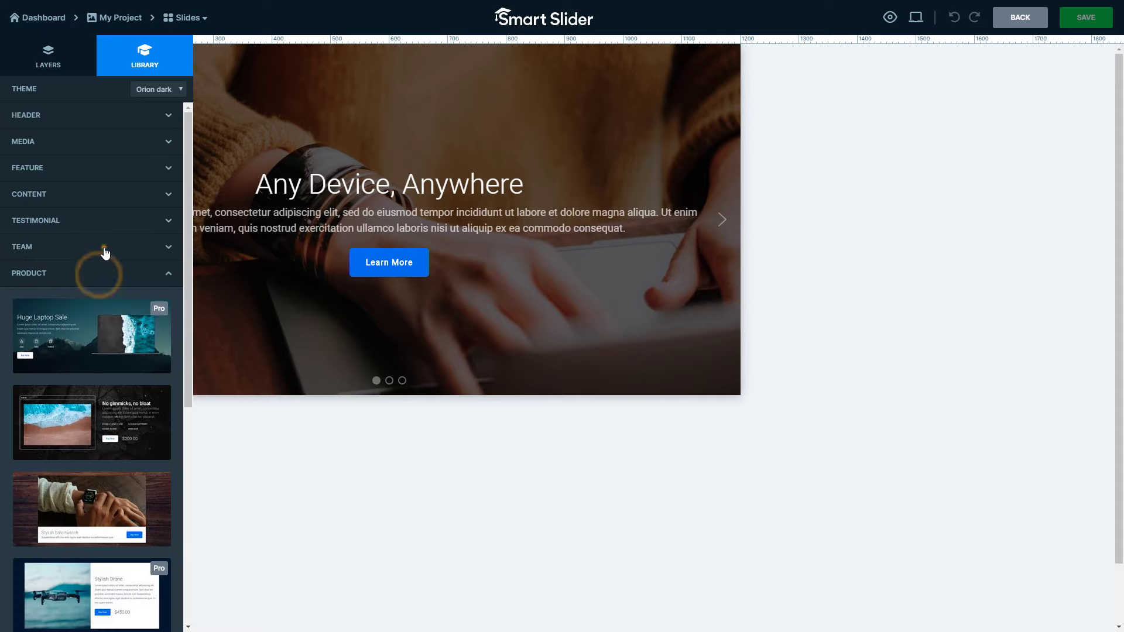
click(105, 248)
click(106, 225)
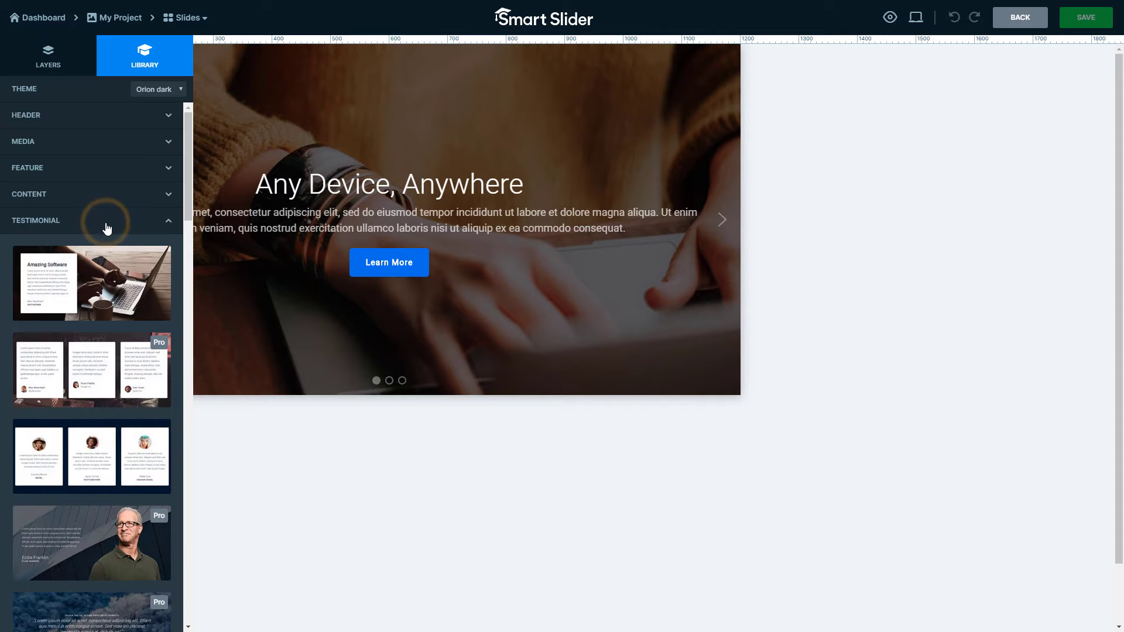
click(105, 285)
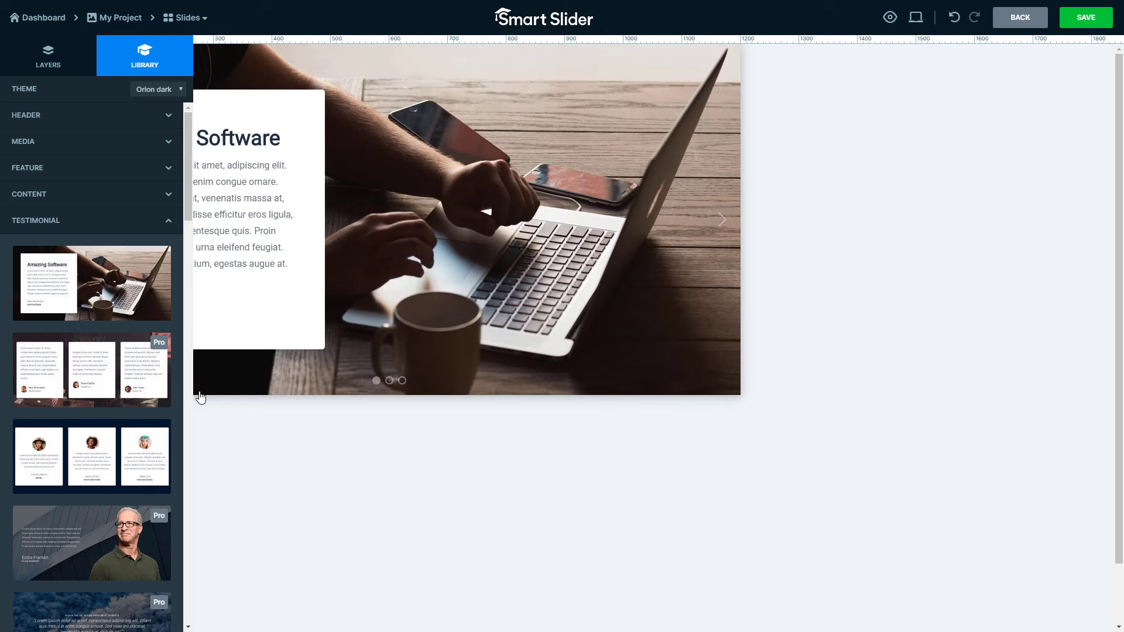
click(224, 419)
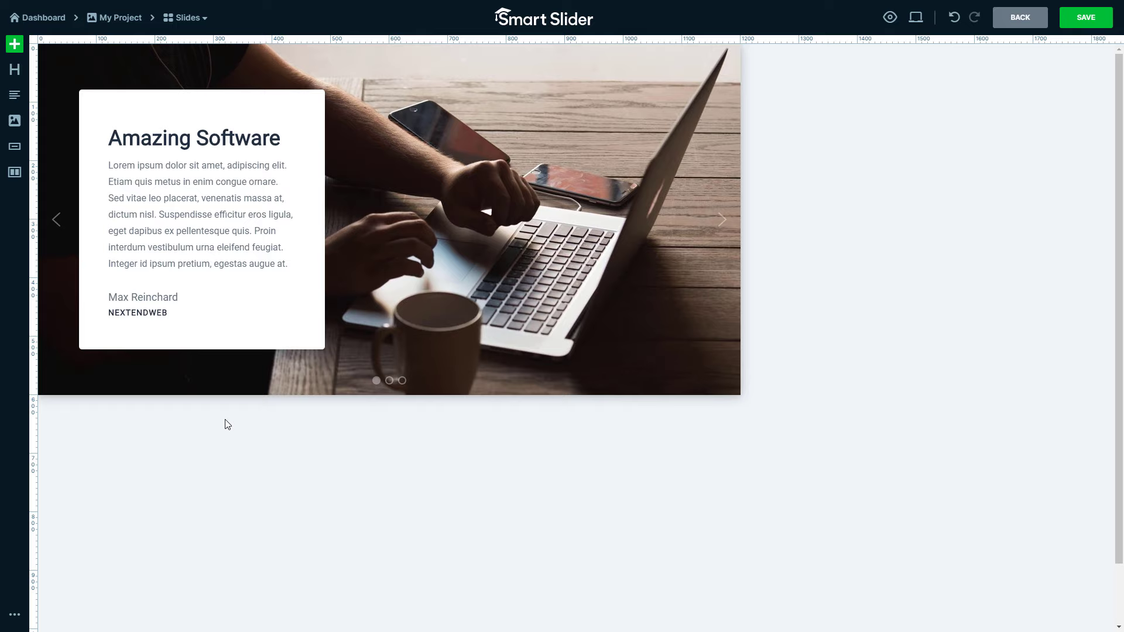
Create a new project from the Feature Slider template, 'Demo Slider - Feature Slider', and preview it
click(51, 19)
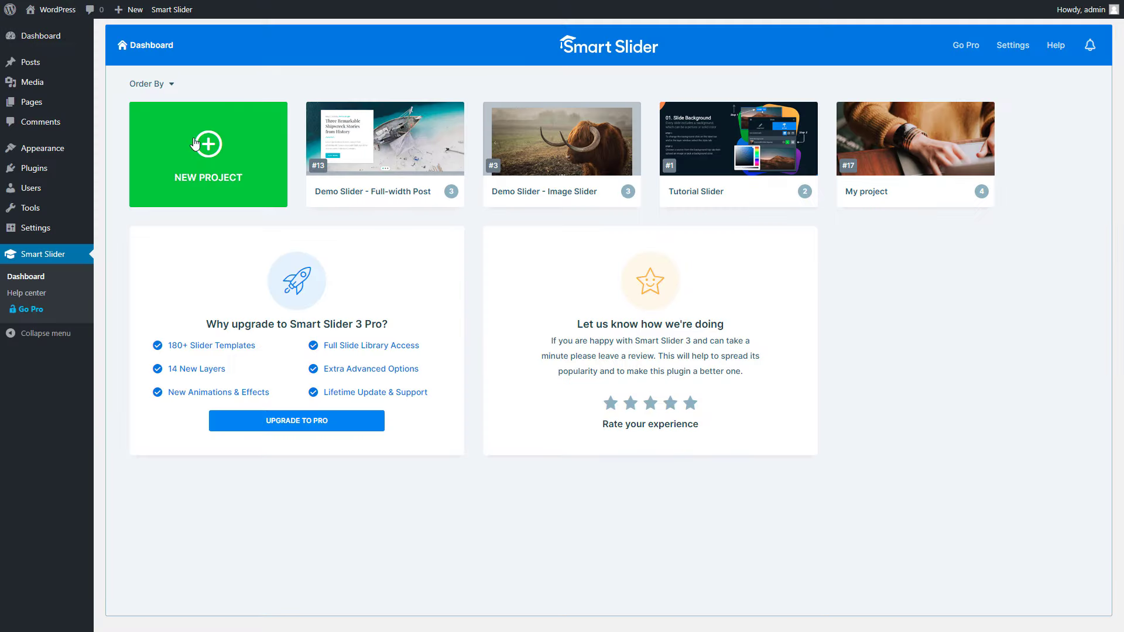
click(195, 144)
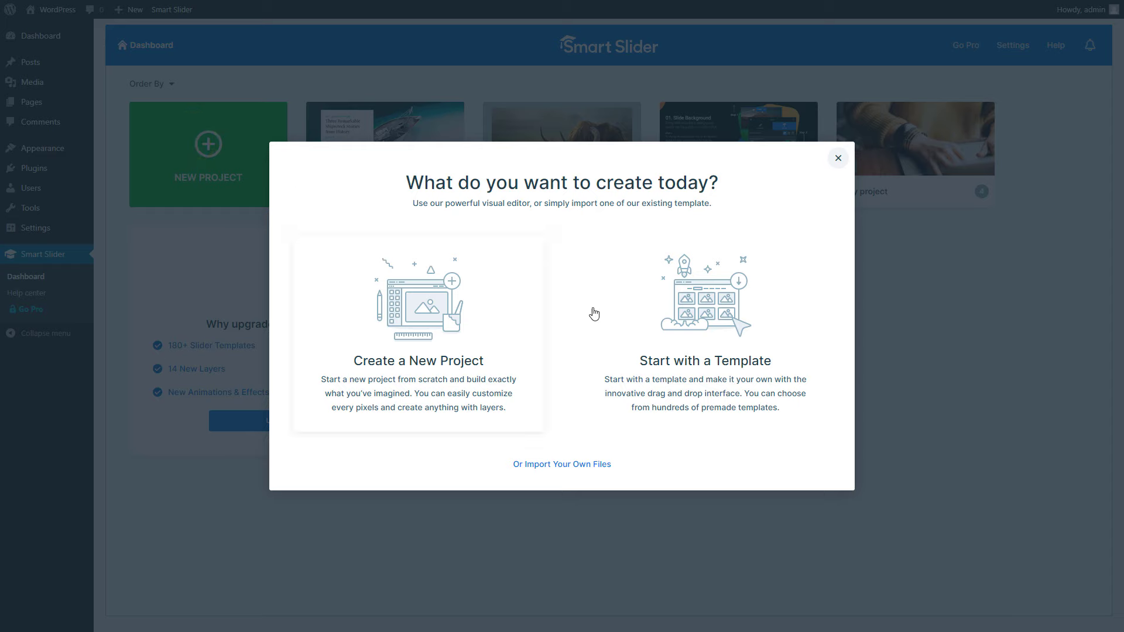
click(673, 346)
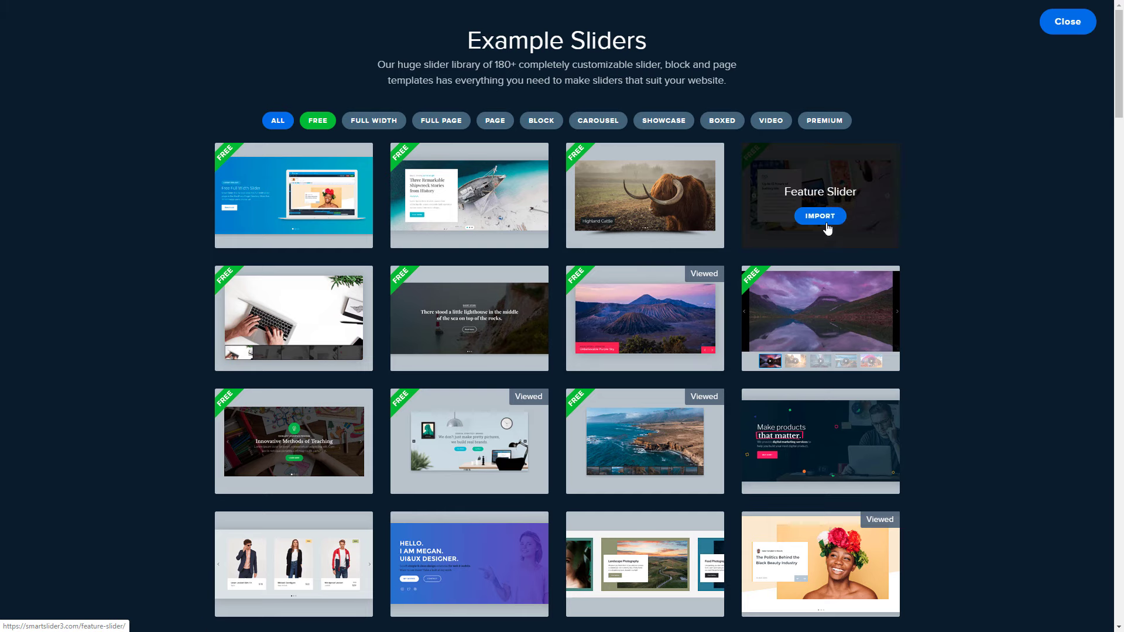
click(831, 216)
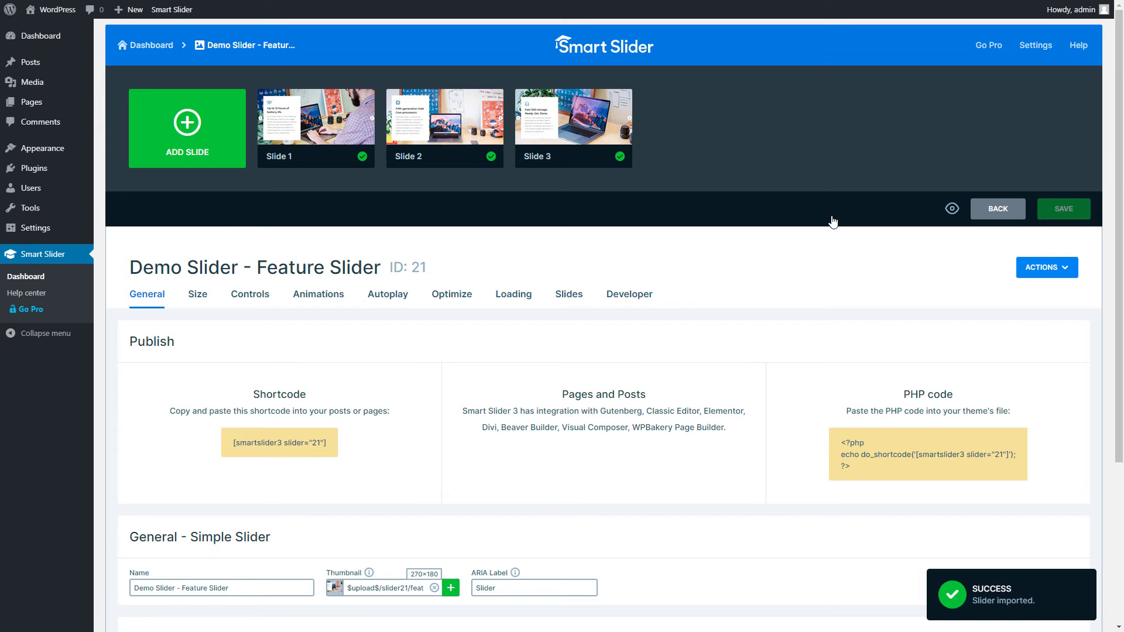
click(953, 210)
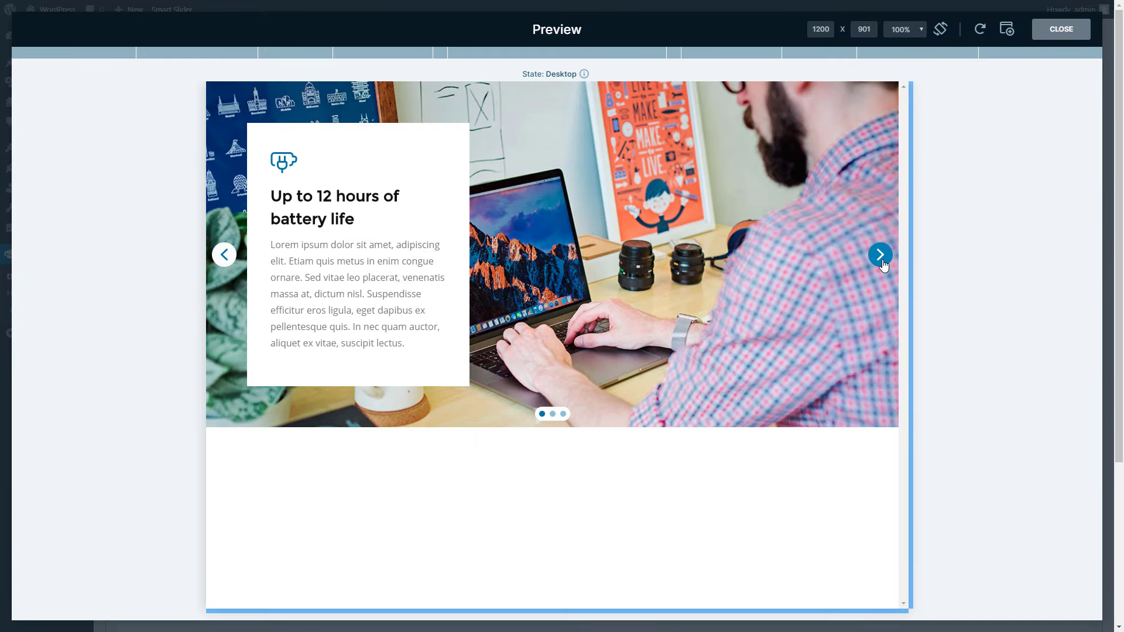
click(883, 264)
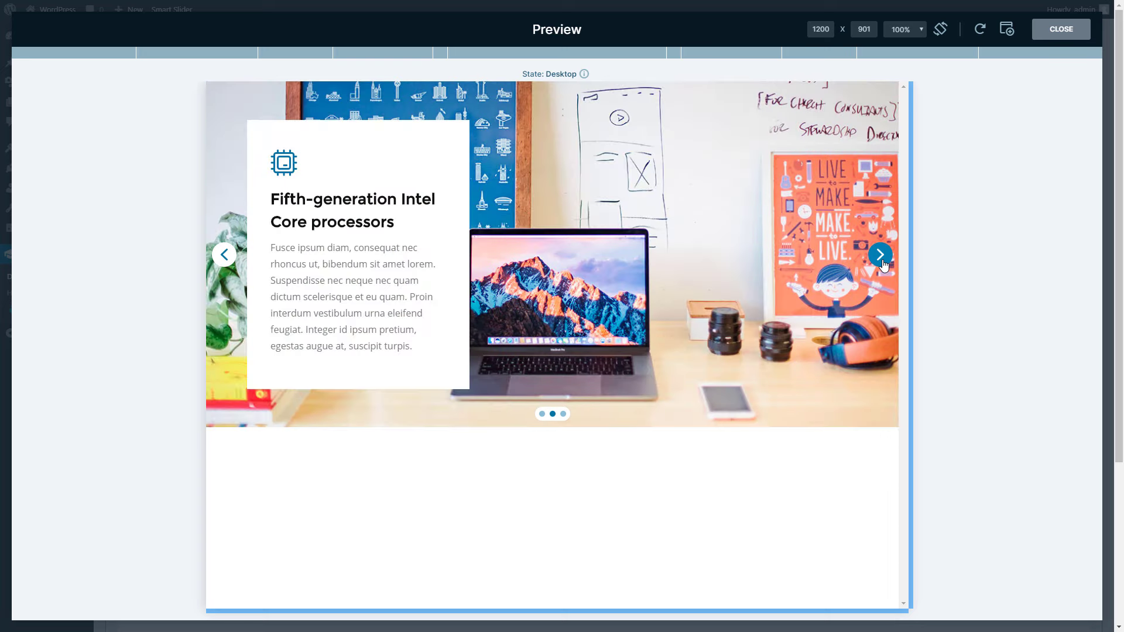
click(881, 256)
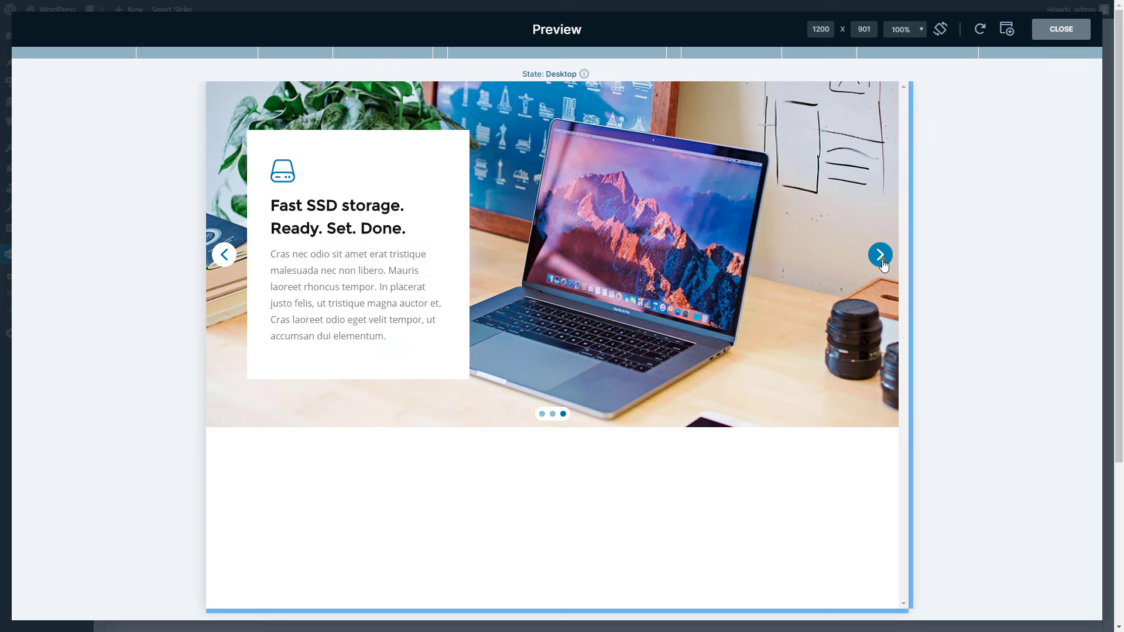
click(881, 256)
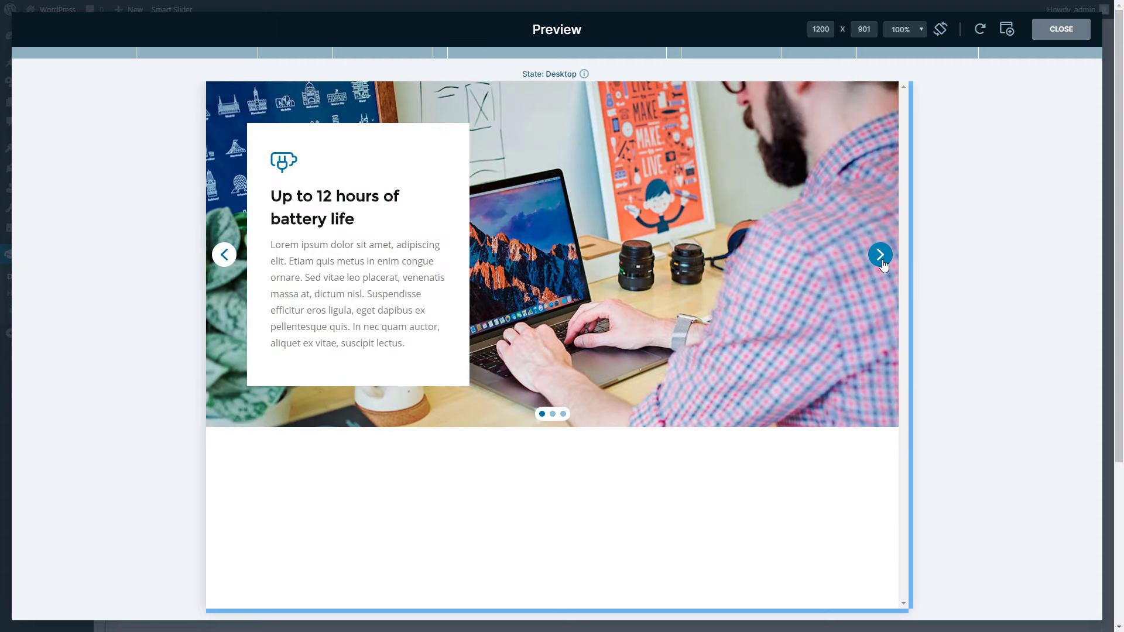
click(881, 256)
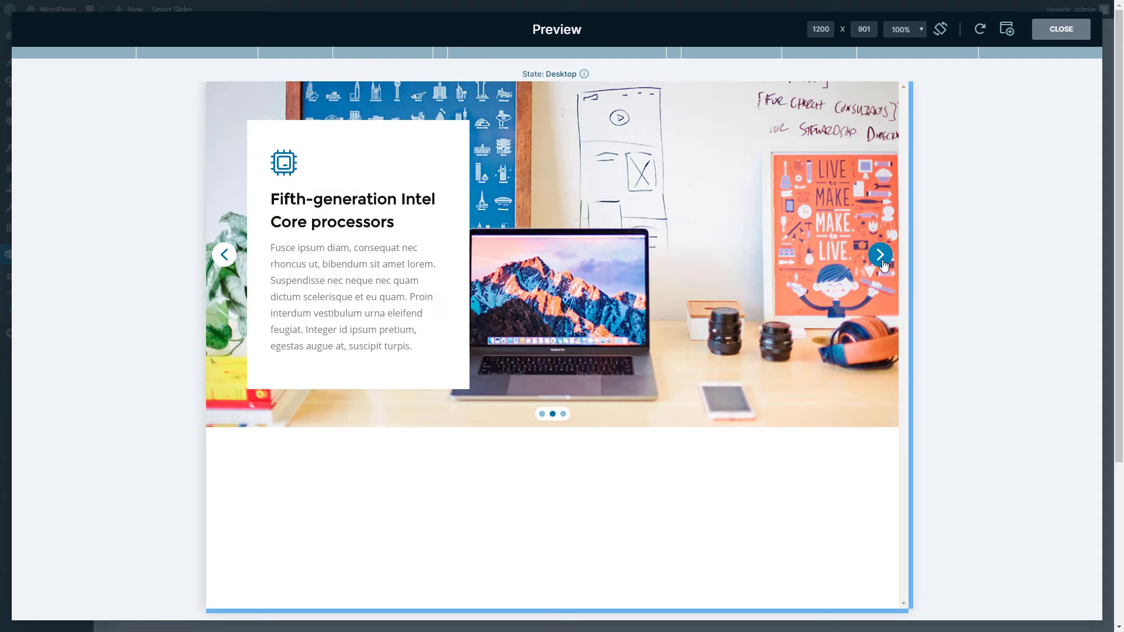
click(884, 263)
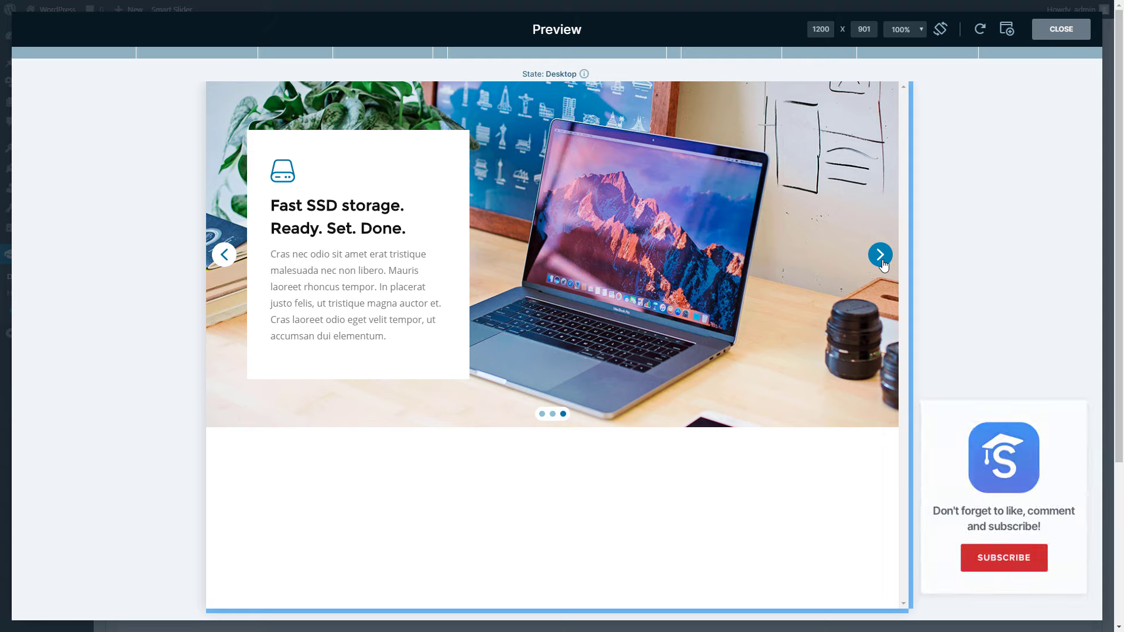
click(881, 255)
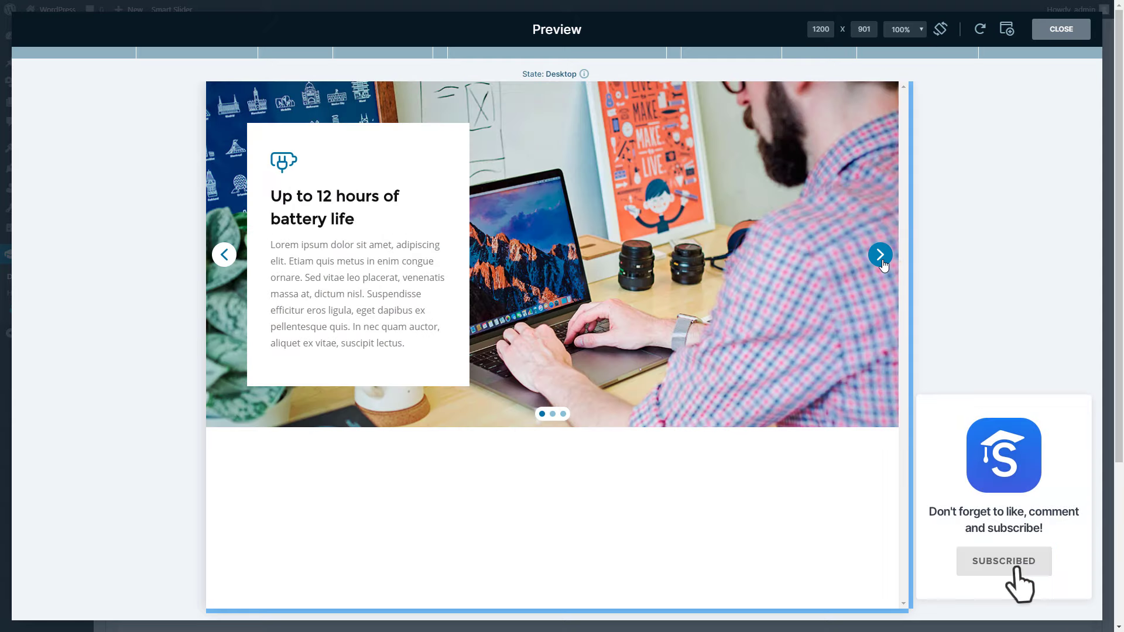